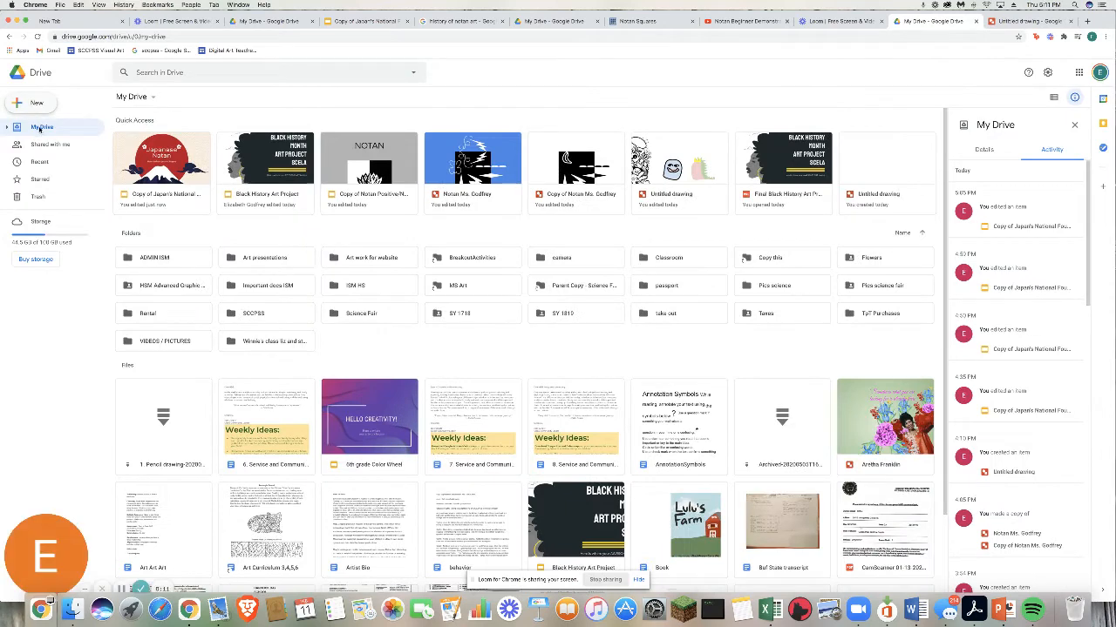
- Switch to the open untitled drawing and title it "Notan" followed by the teacher's name
left_click(42, 105)
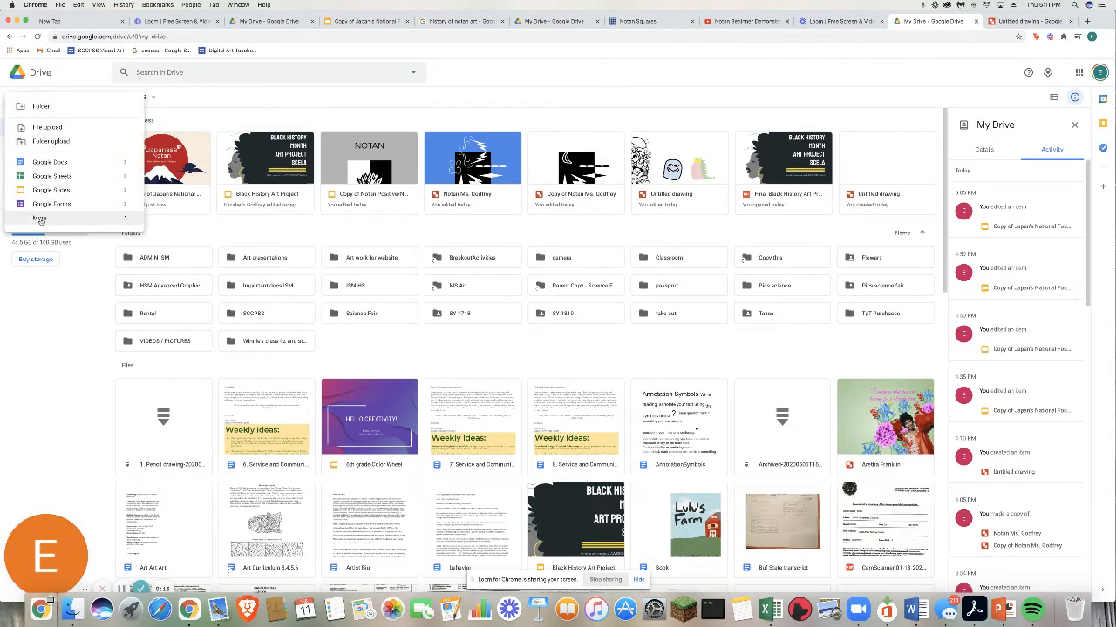
mouse_move(39, 218)
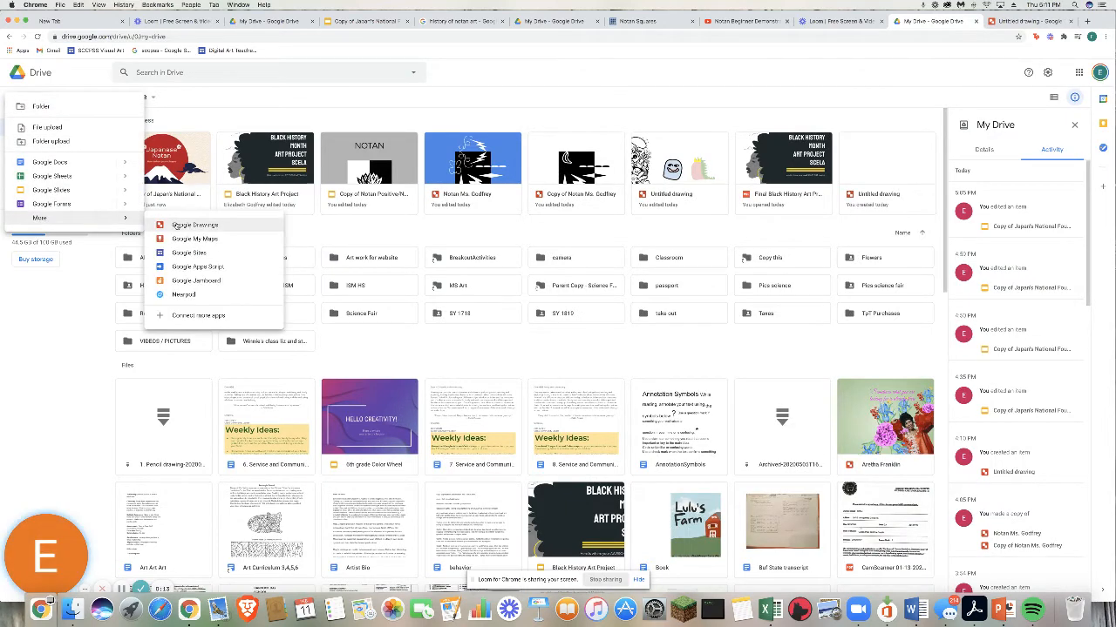
left_click(1015, 20)
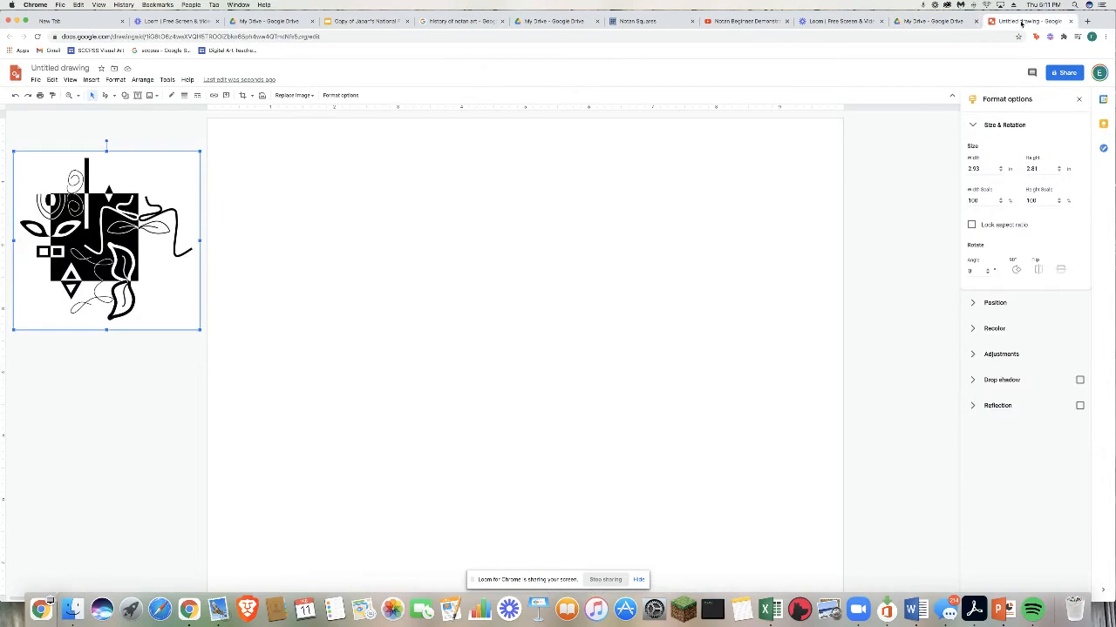
left_click(72, 69)
type("N")
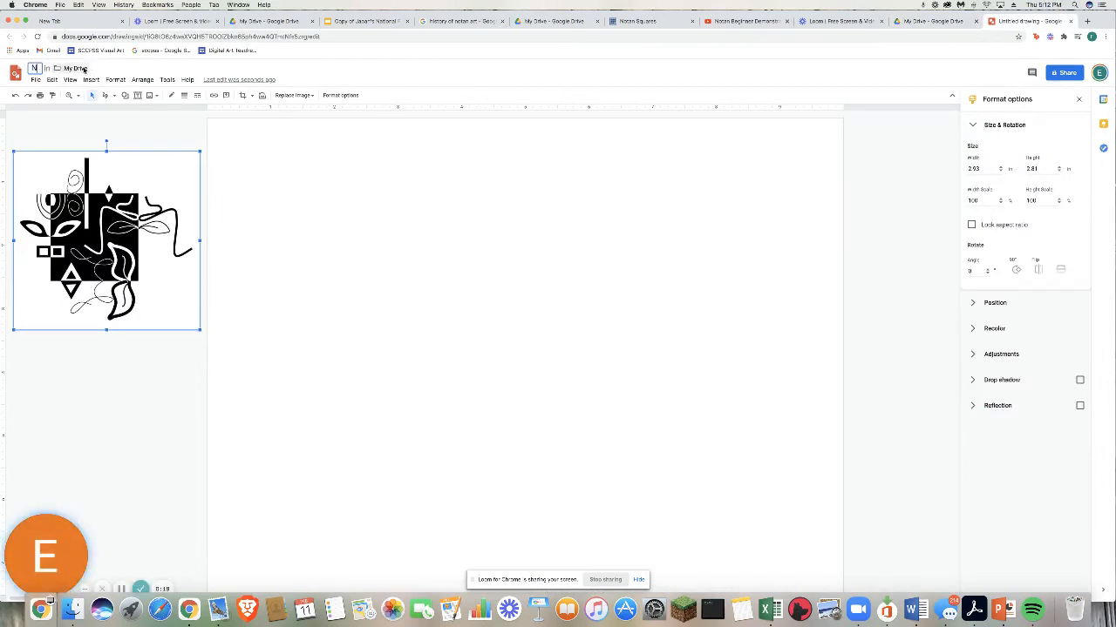
type("otan Ms")
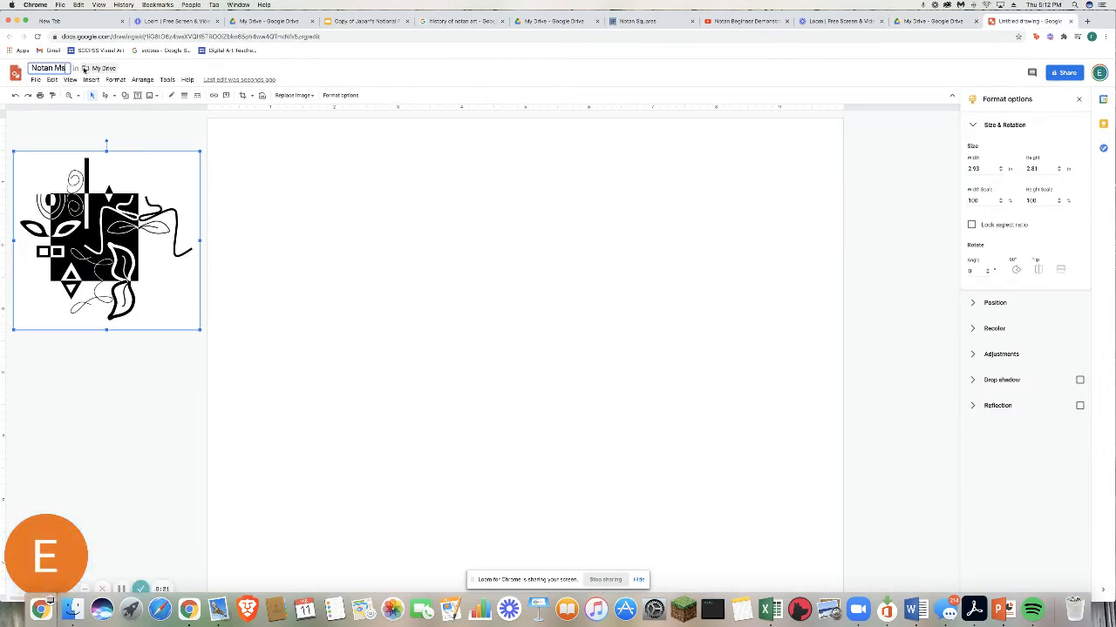
type(". Godfrey")
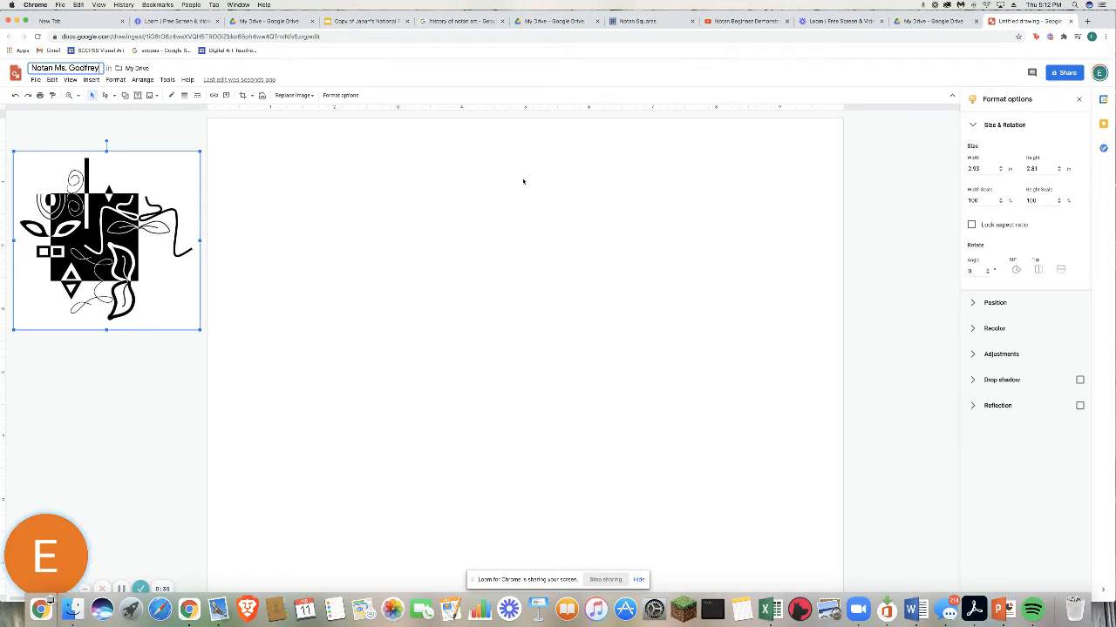
- Set the drawing's background to transparent
right_click(407, 222)
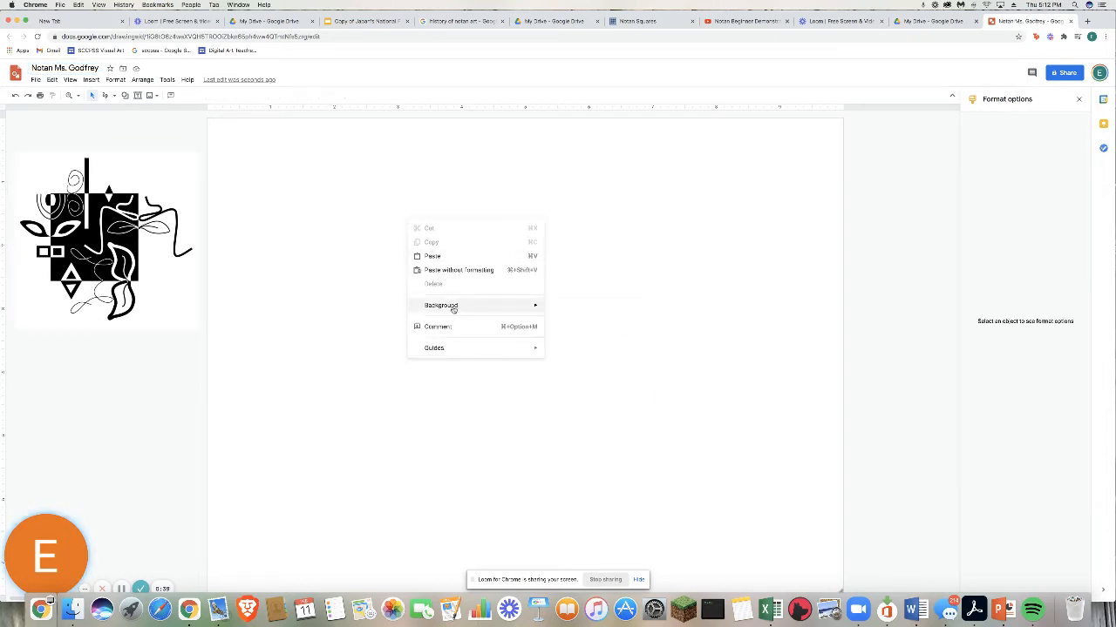
mouse_move(469, 307)
left_click(572, 329)
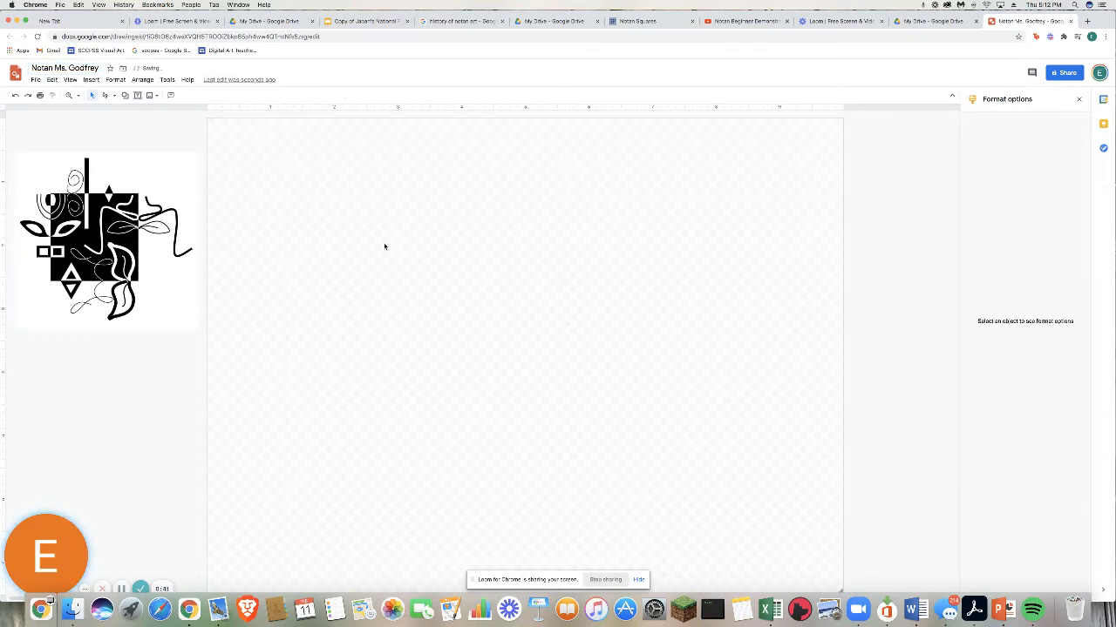
- Set the drawing's background to solid white
right_click(422, 273)
mouse_move(487, 359)
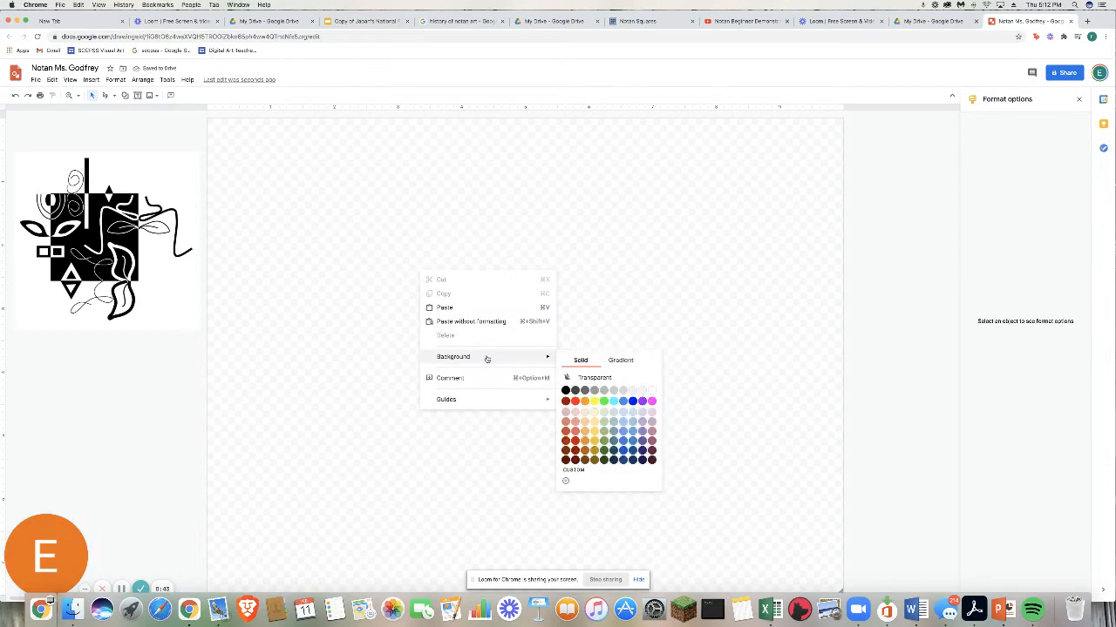
left_click(652, 391)
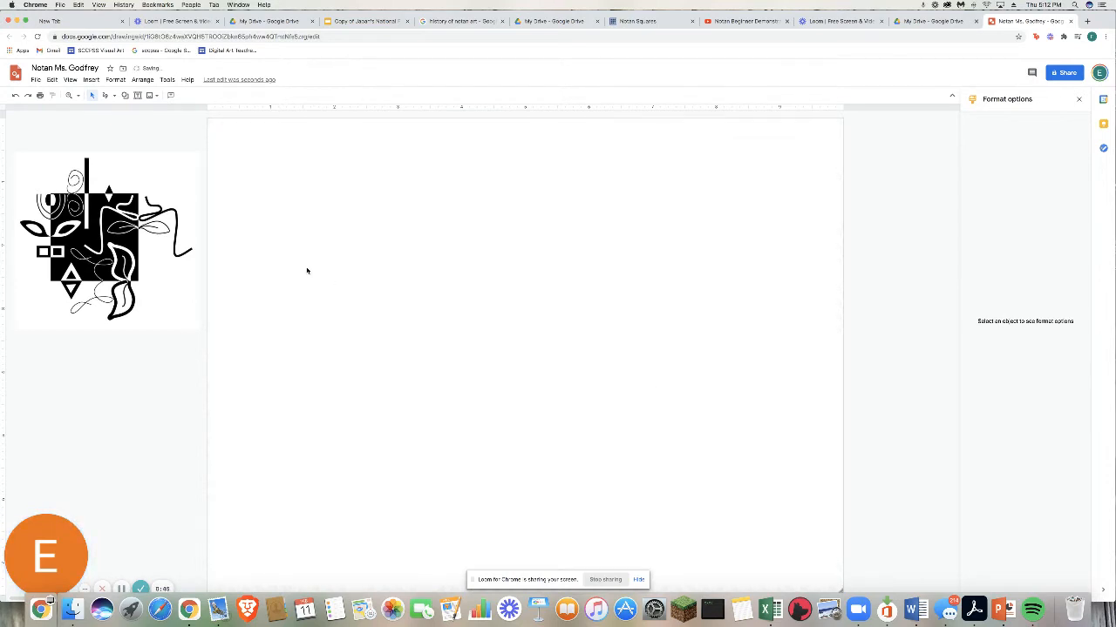
- Insert a rectangle shape about 2.93 in wide and 2.77 in high near the middle of the canvas
left_click(92, 80)
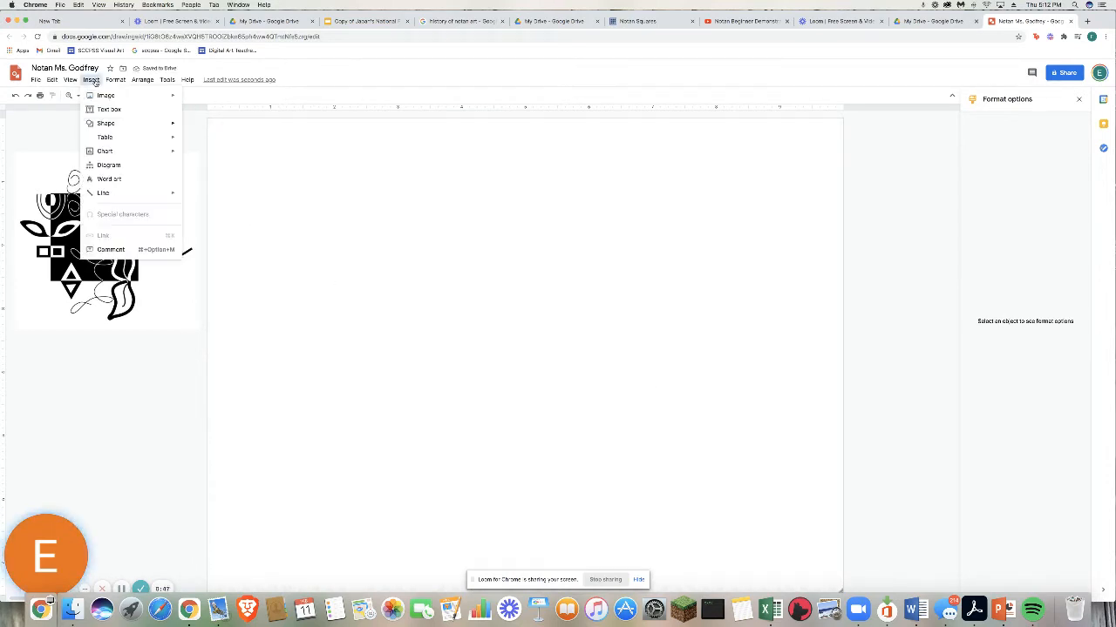
mouse_move(125, 123)
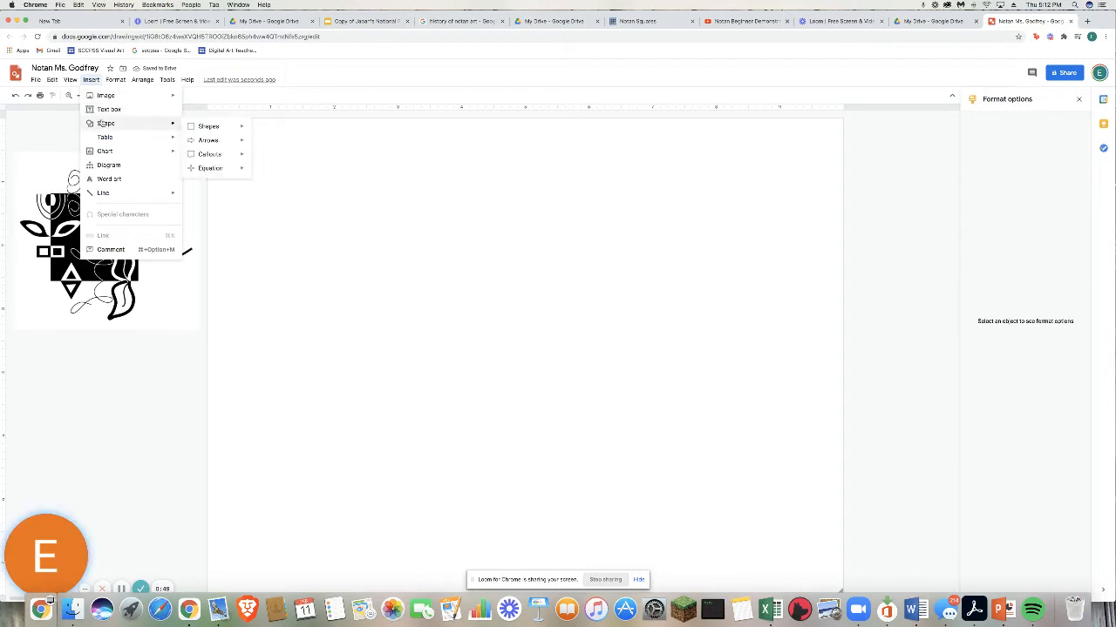
mouse_move(207, 126)
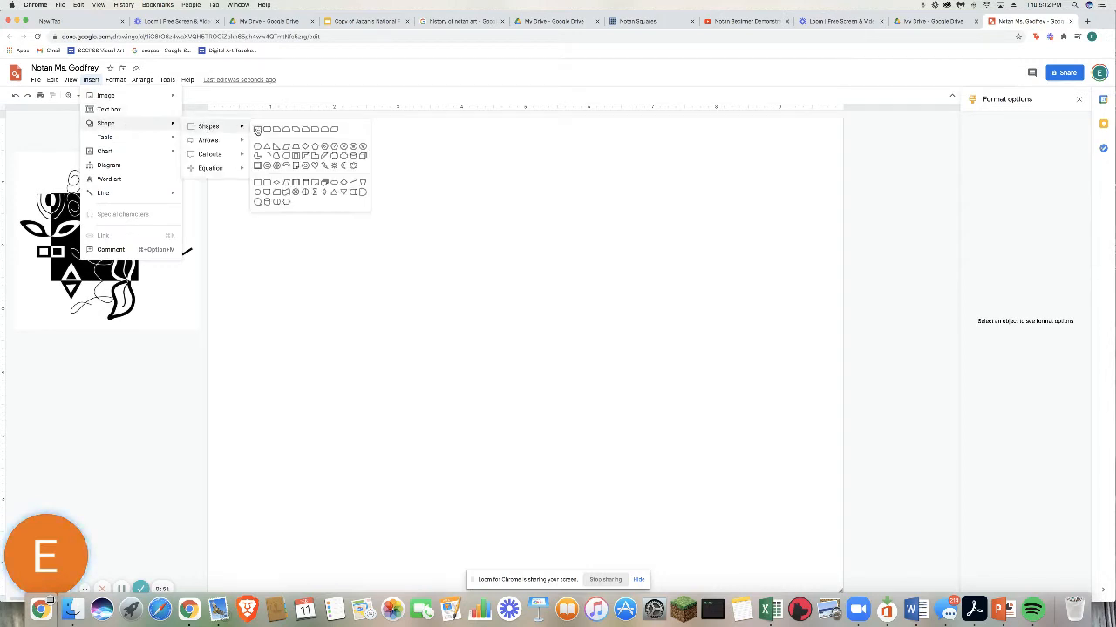
left_click(256, 128)
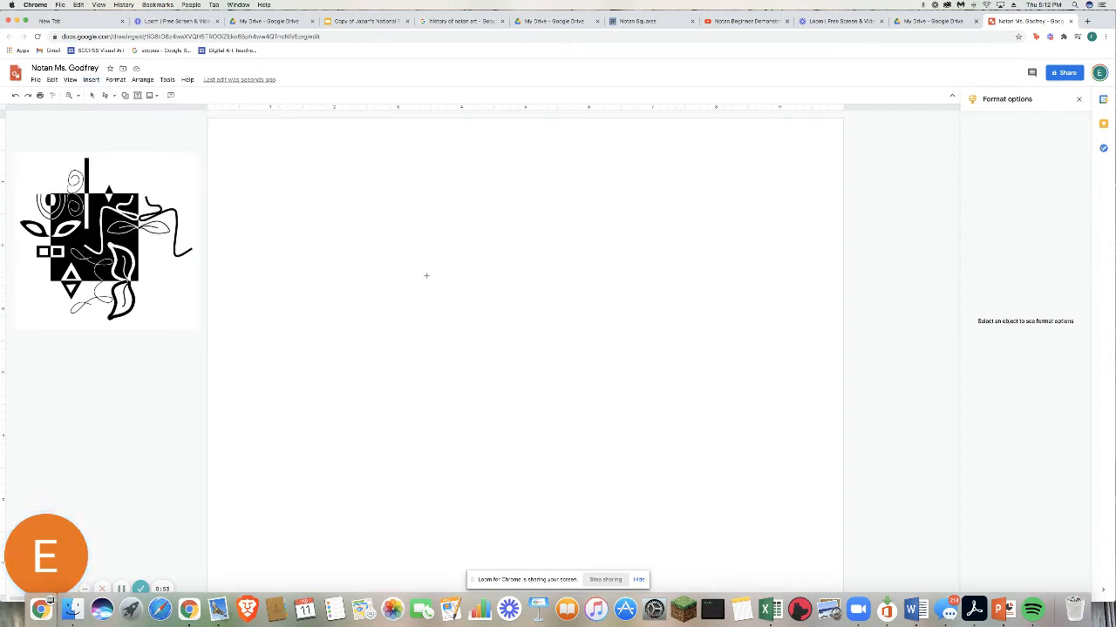
left_click_drag(427, 275, 614, 452)
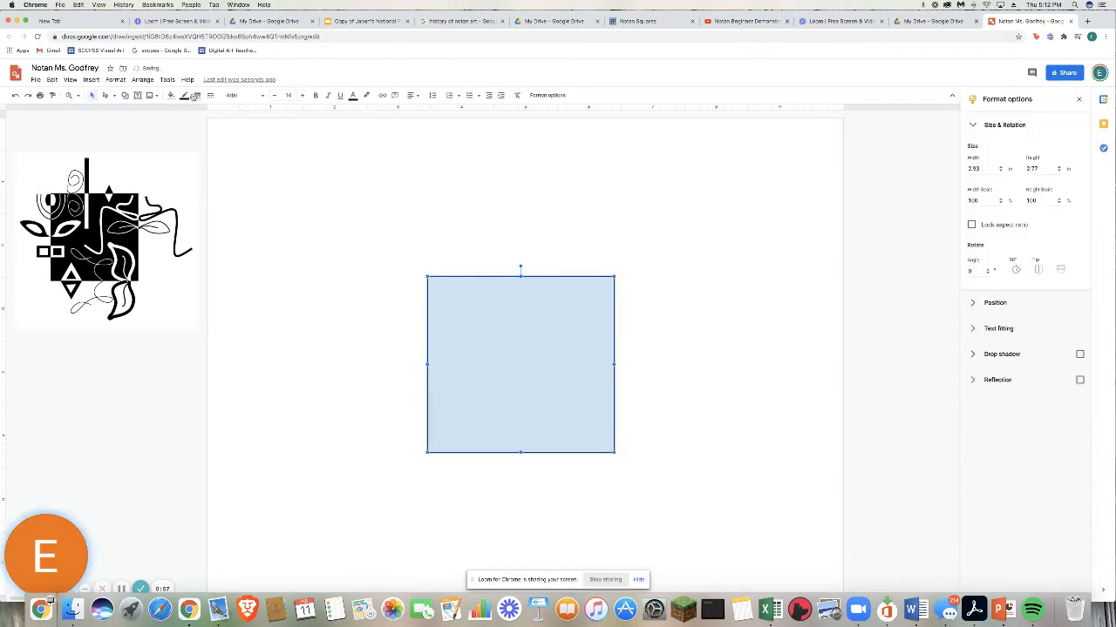
- Give the large rectangle a black fill and a transparent border, and centre it on the canvas
left_click(173, 97)
left_click(176, 140)
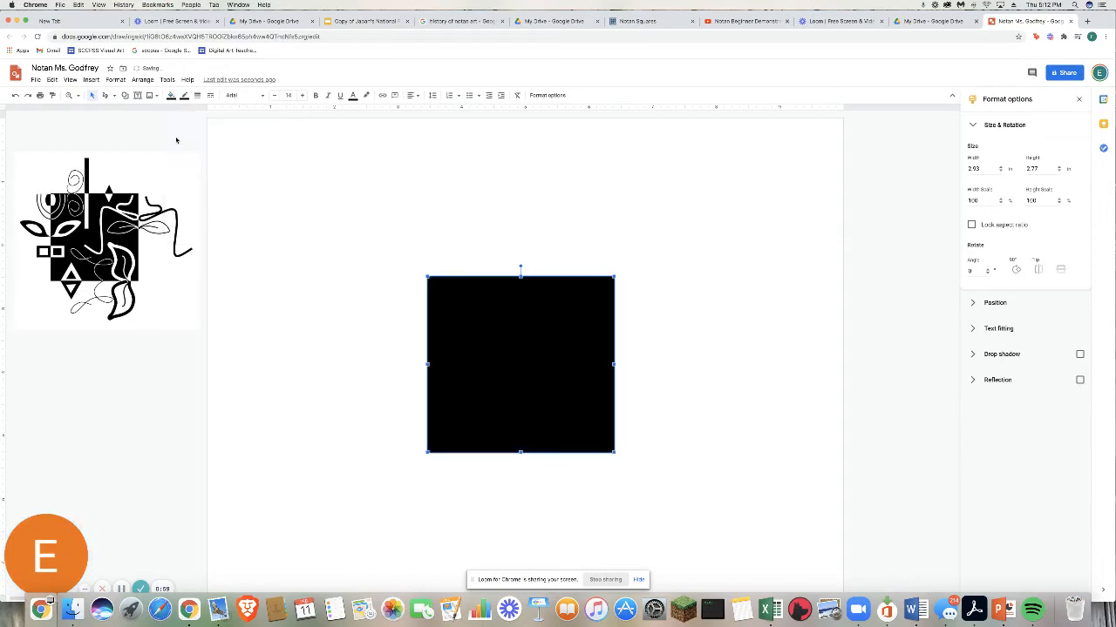
left_click(184, 96)
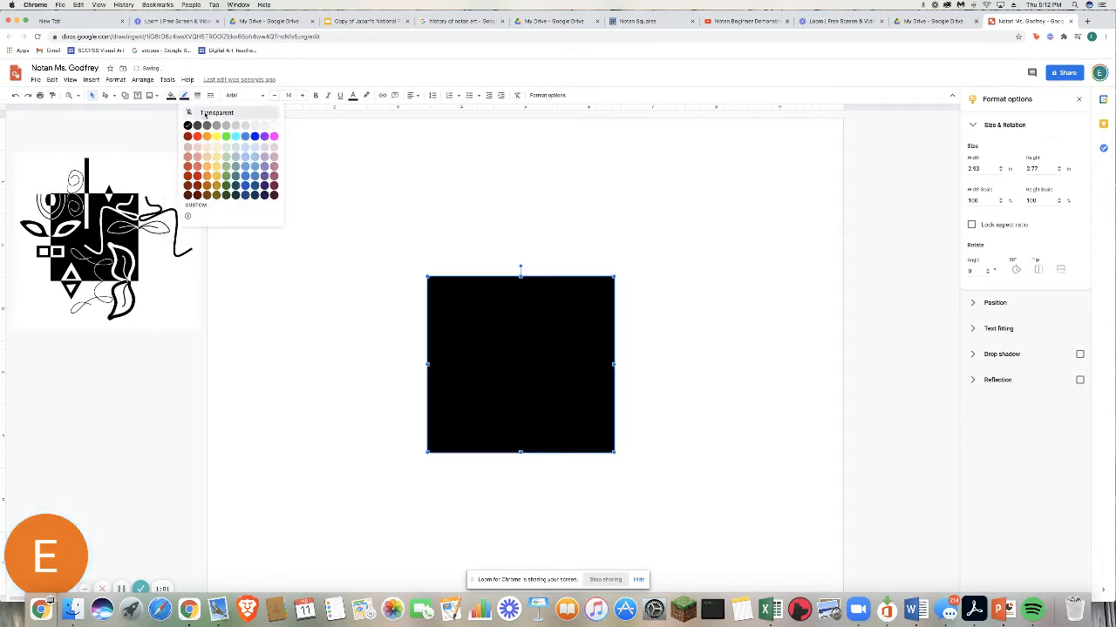
left_click(209, 113)
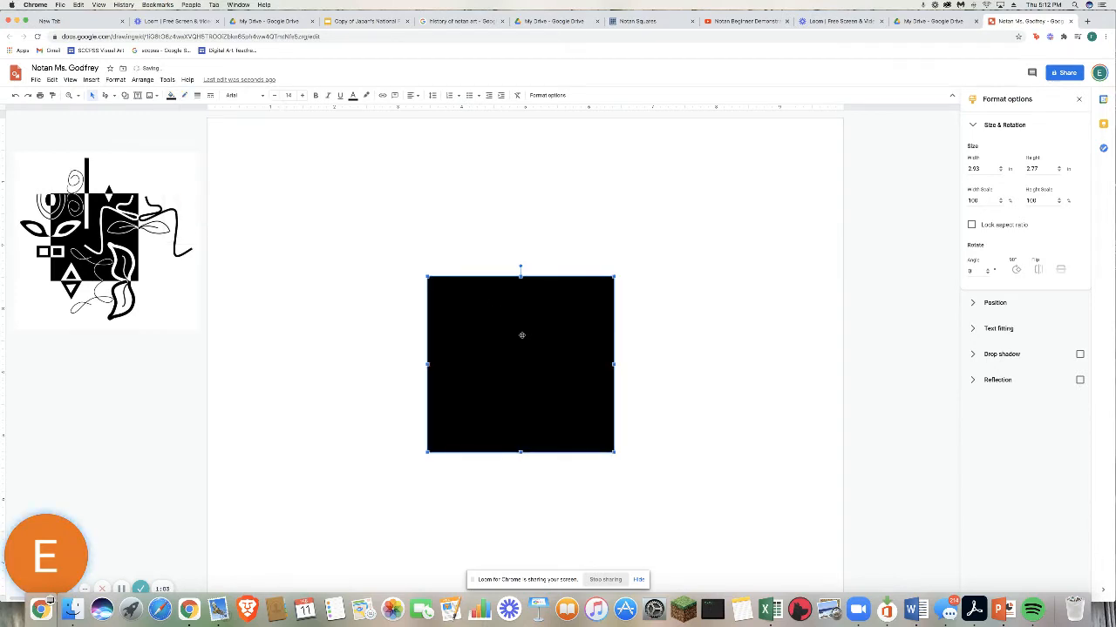
left_click_drag(514, 354, 518, 349)
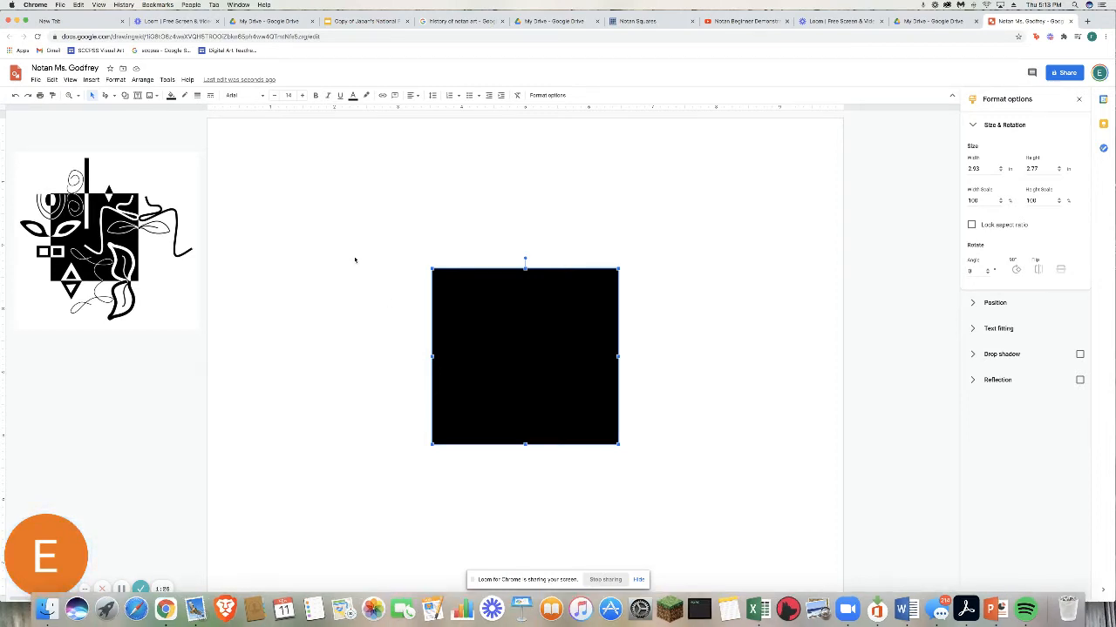
- Insert a triangle about 0.47 in wide and 0.79 in high inside the black square, its base on the square's lower edge
left_click(92, 80)
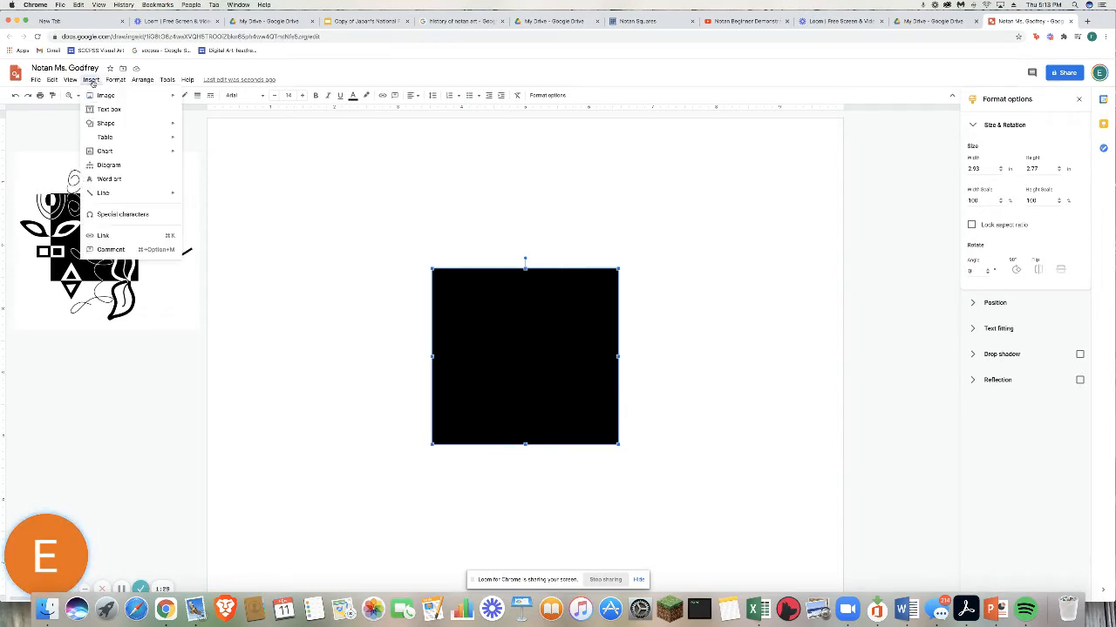
mouse_move(114, 125)
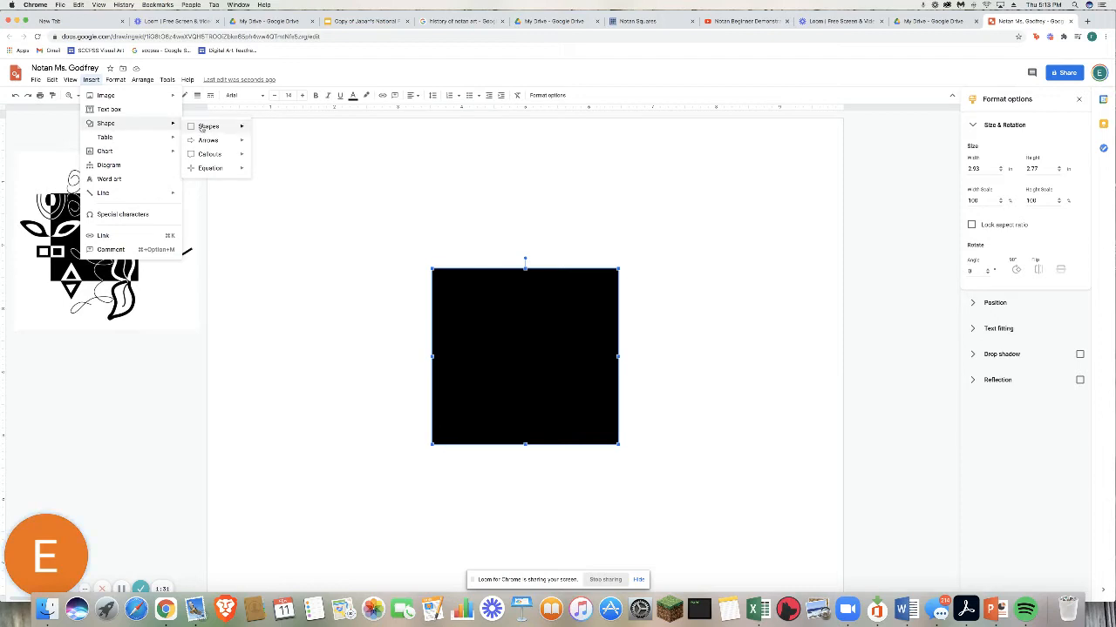
mouse_move(203, 128)
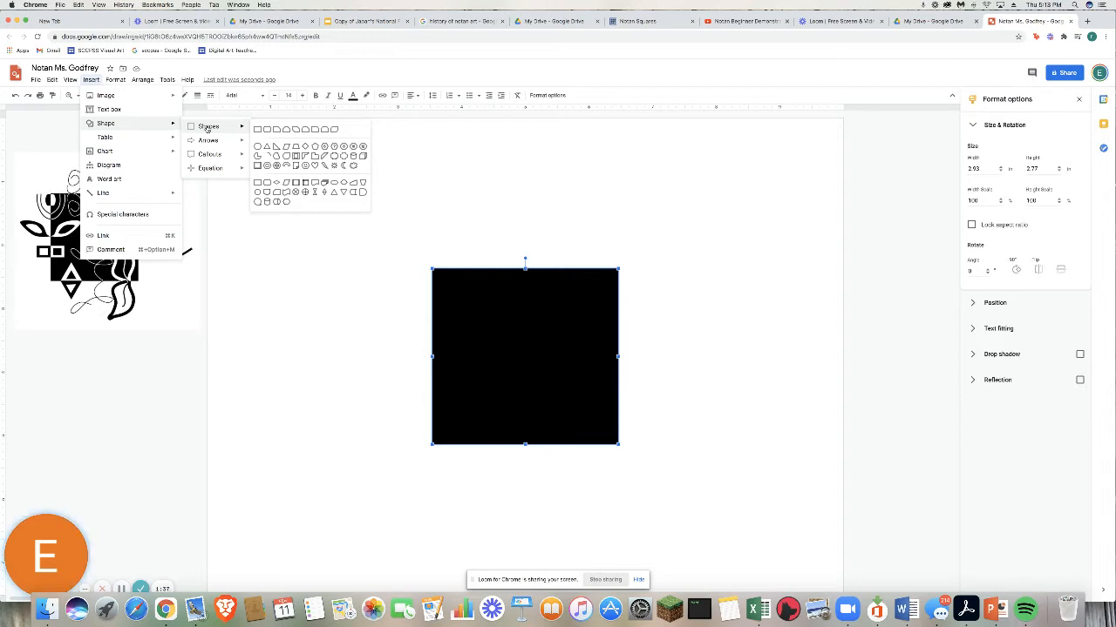
left_click(266, 148)
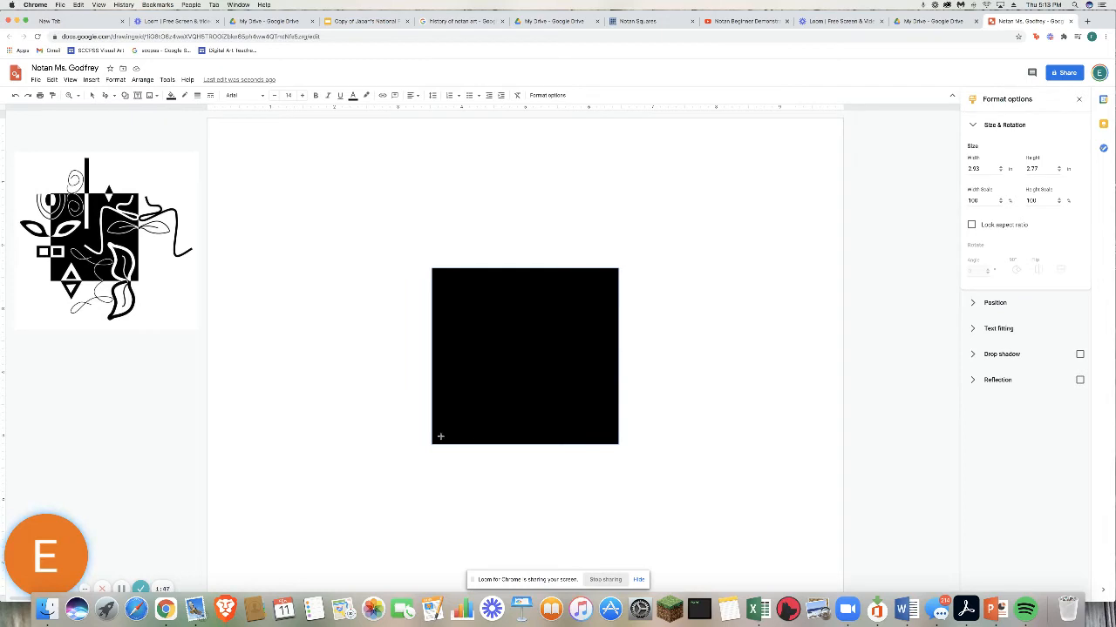
scroll(459, 431, "right", 1)
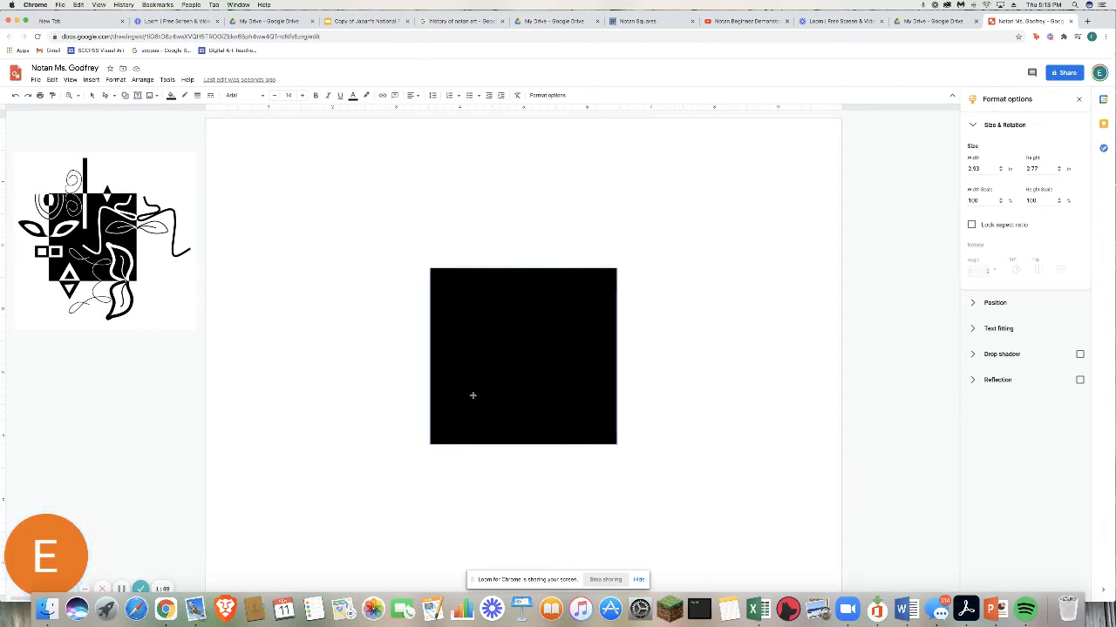
left_click_drag(472, 393, 501, 444)
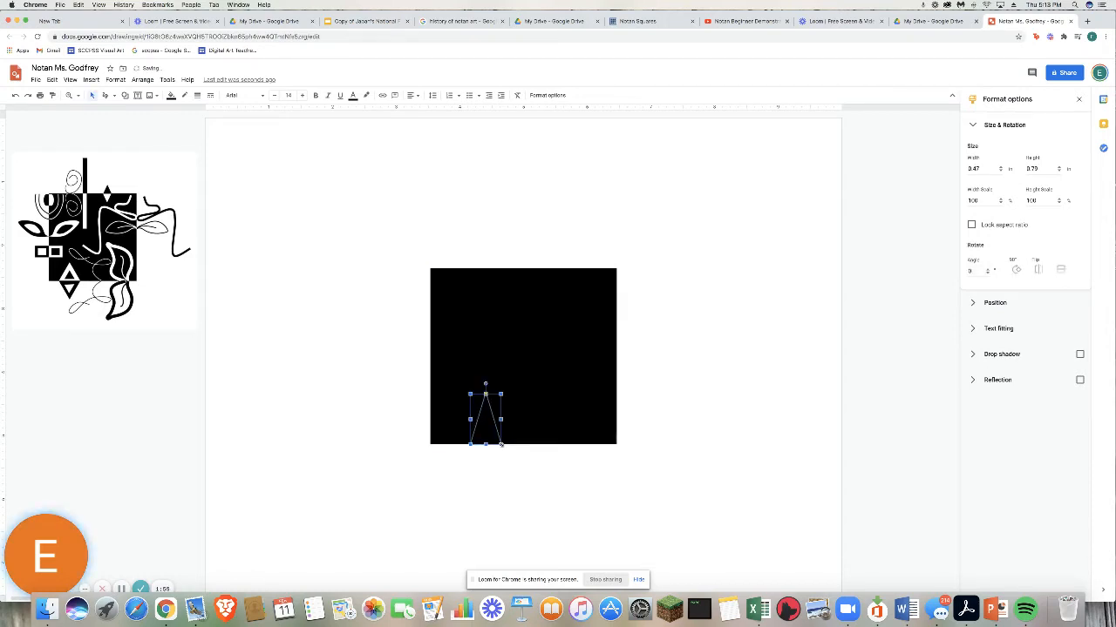
- Give the triangle a white fill and a transparent border
left_click(171, 95)
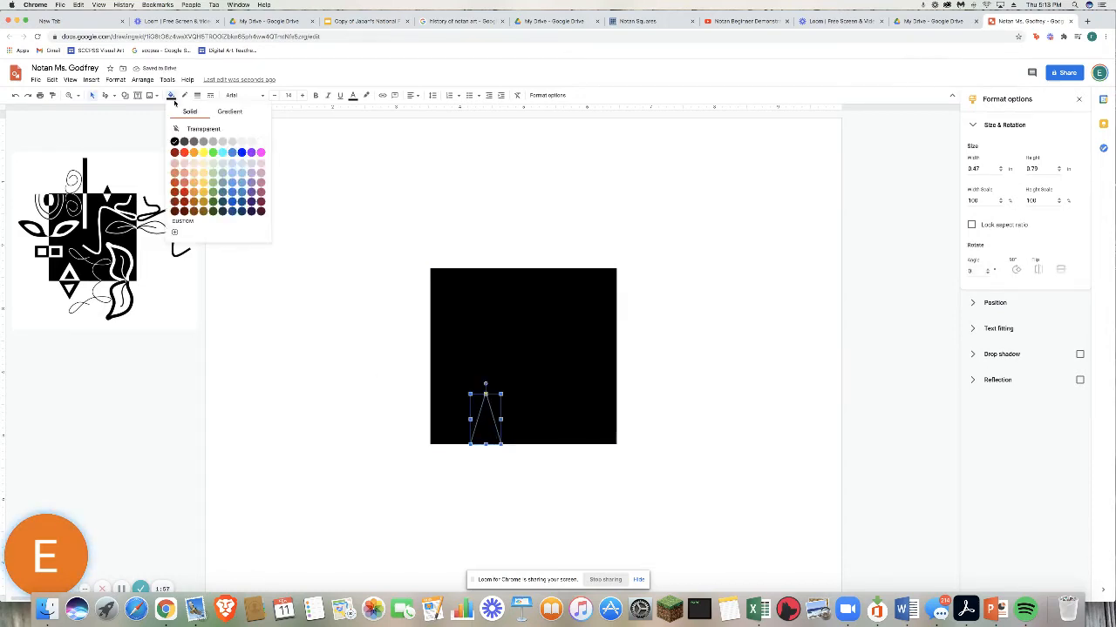
left_click(259, 142)
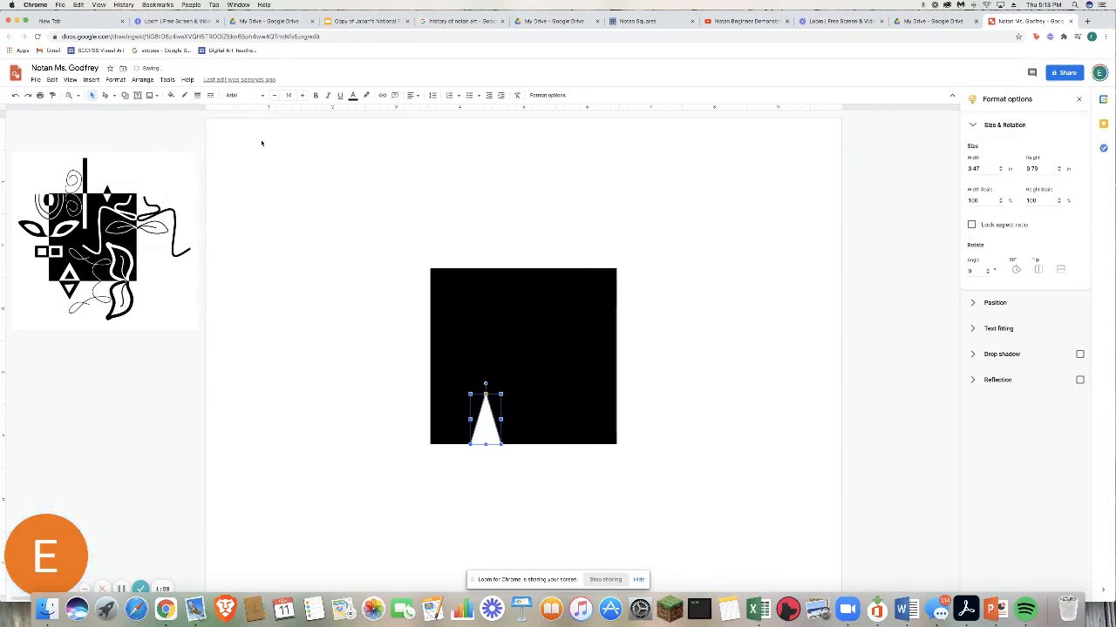
left_click(184, 95)
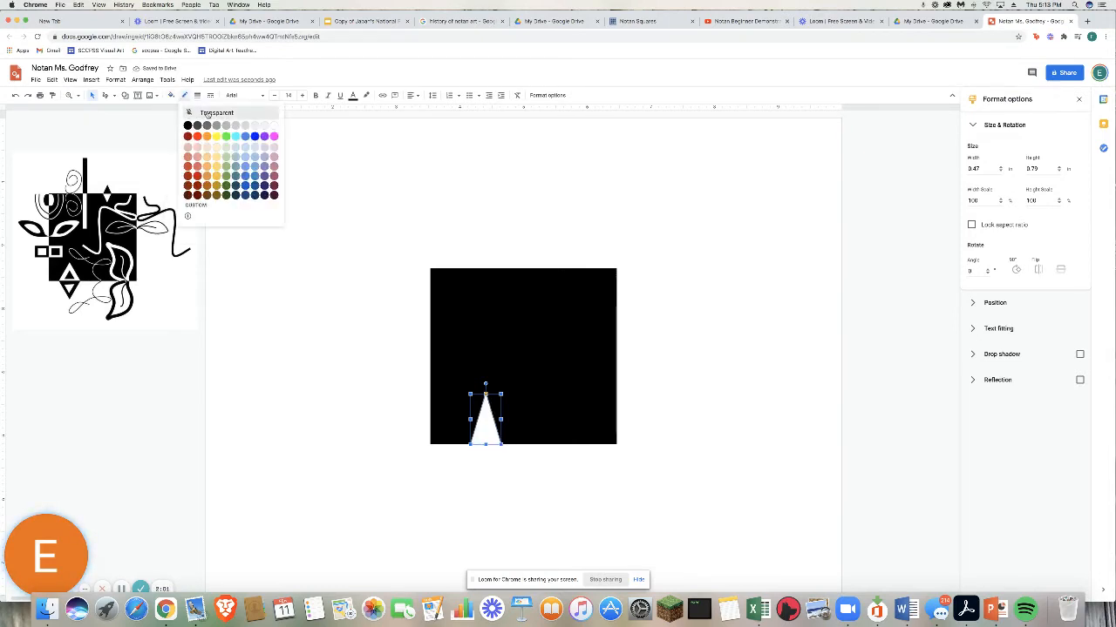
left_click(208, 115)
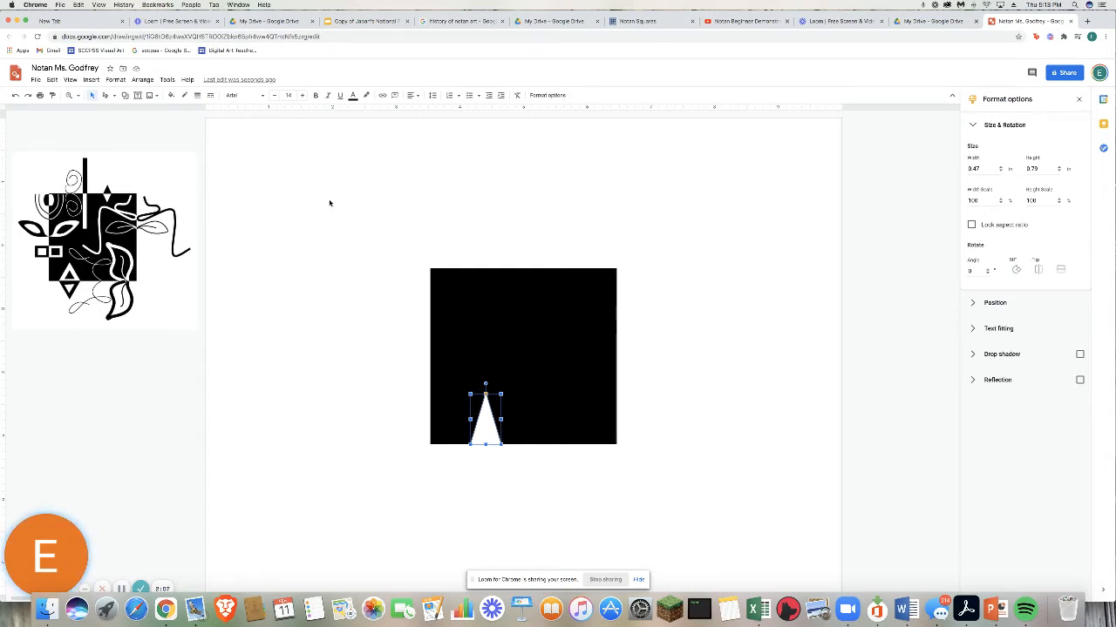
- Duplicate the white triangle
left_click(52, 81)
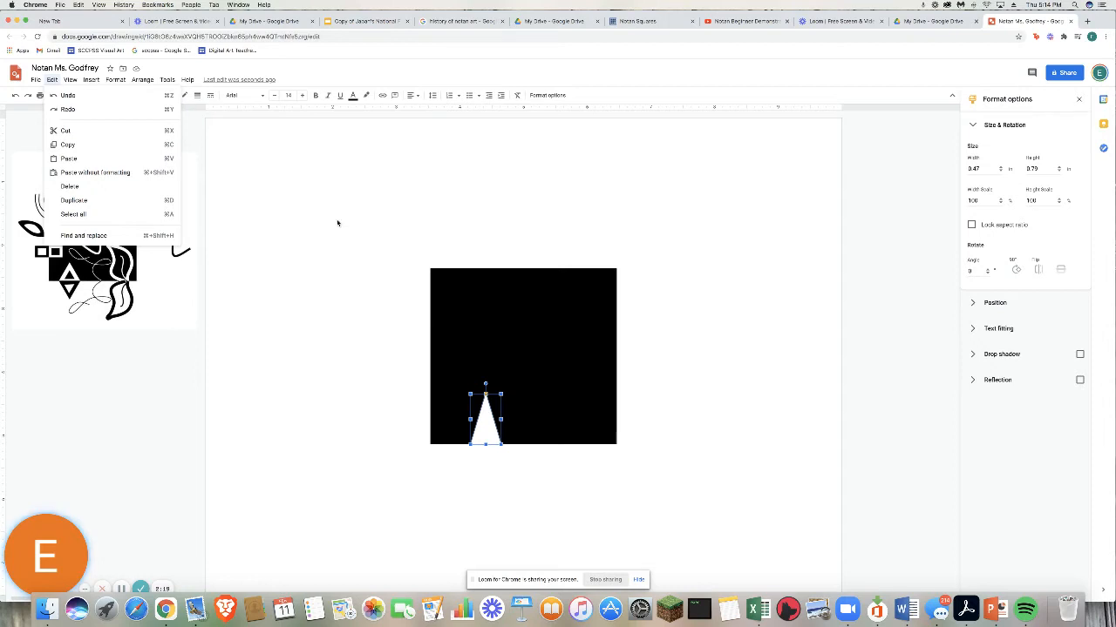
left_click(489, 418)
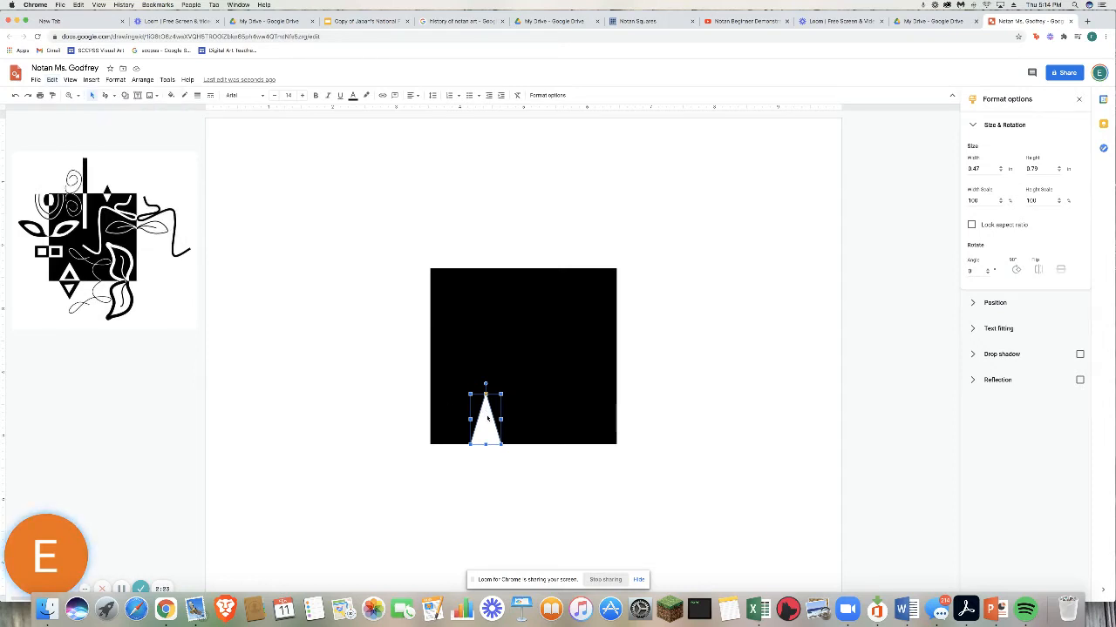
key("ctrl+d")
- Flip the duplicate triangle vertically and place it outside the black square, base to base with the original triangle
left_click(997, 127)
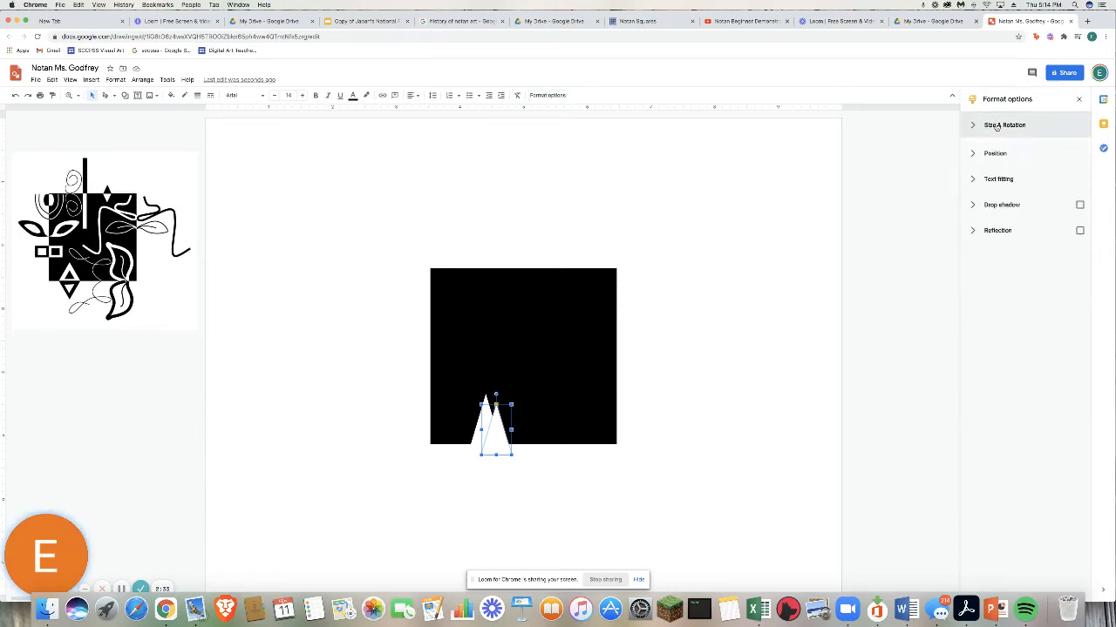
left_click(995, 127)
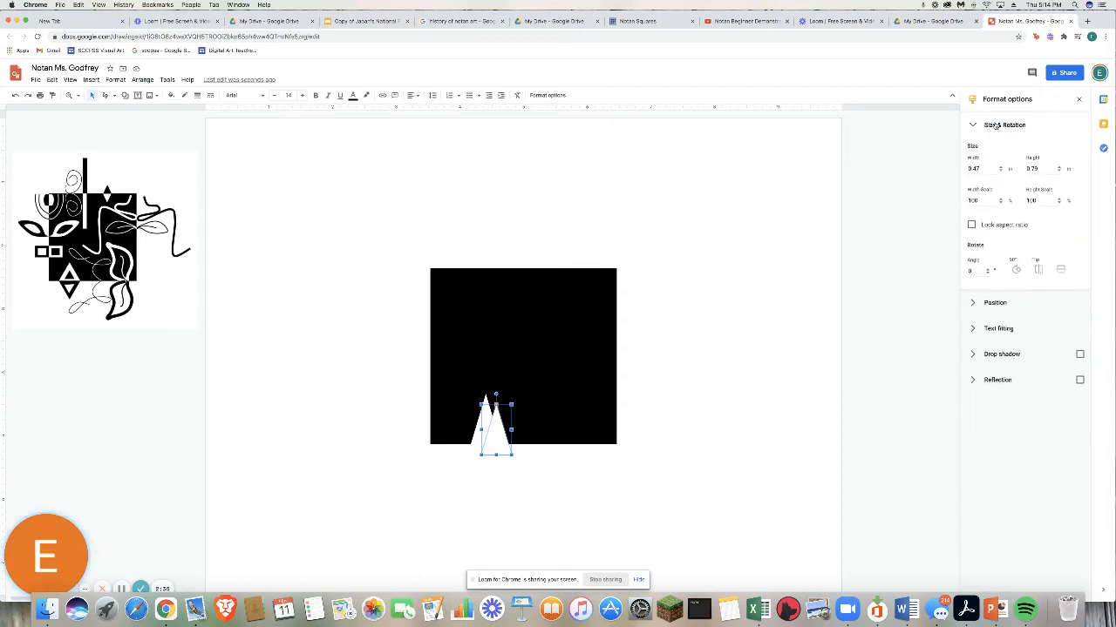
left_click(1060, 272)
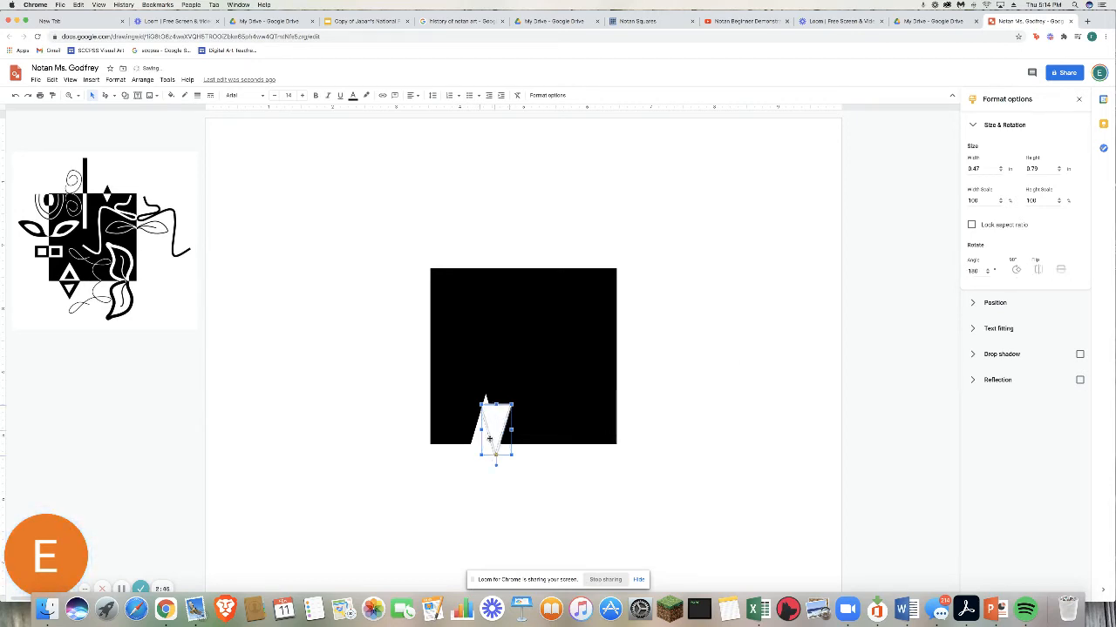
left_click_drag(489, 439, 487, 461)
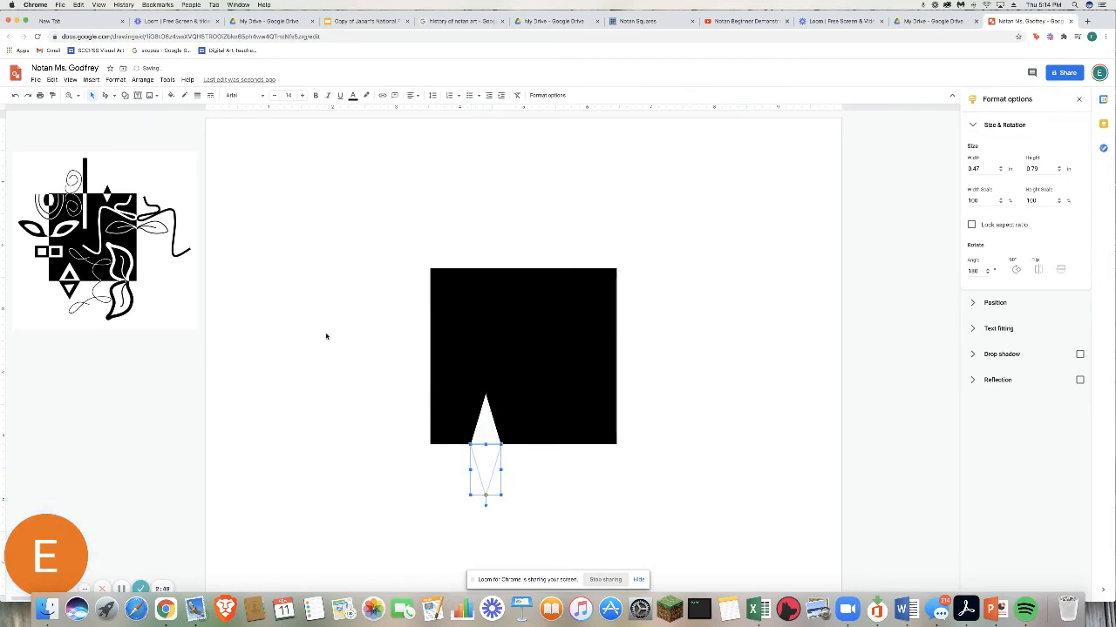
- Give the flipped triangle outside the square a black fill and a transparent border
left_click(171, 95)
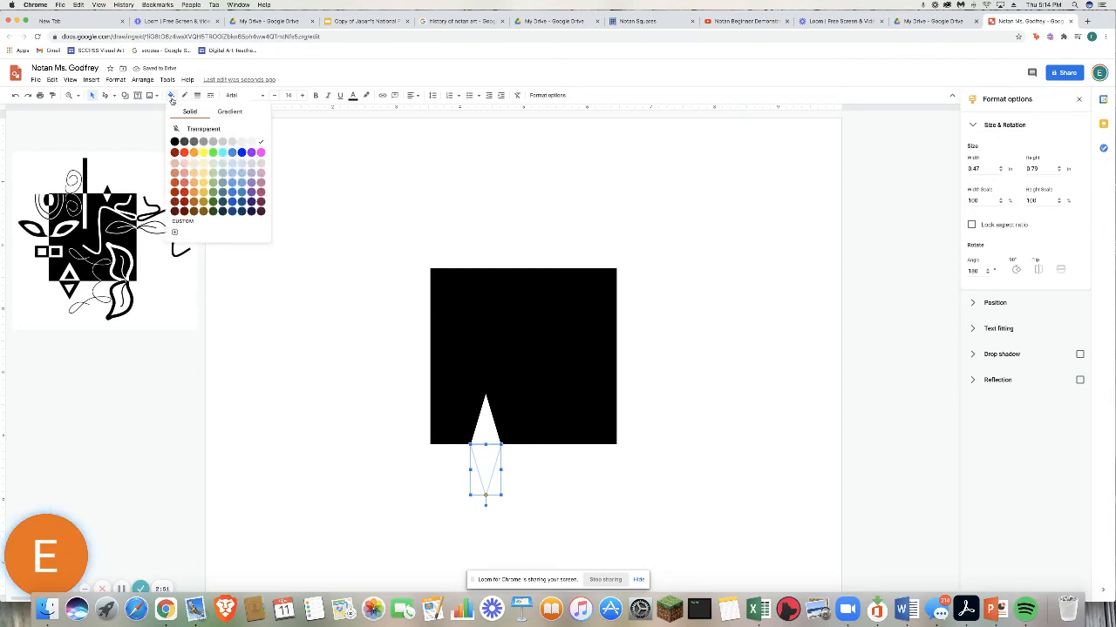
left_click(174, 142)
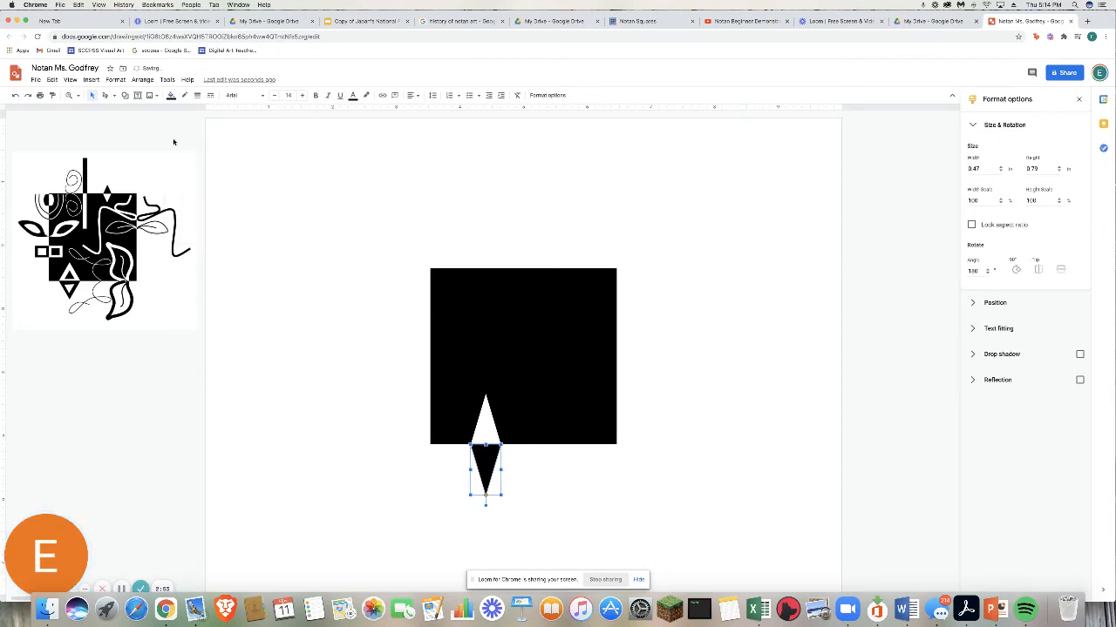
left_click(184, 95)
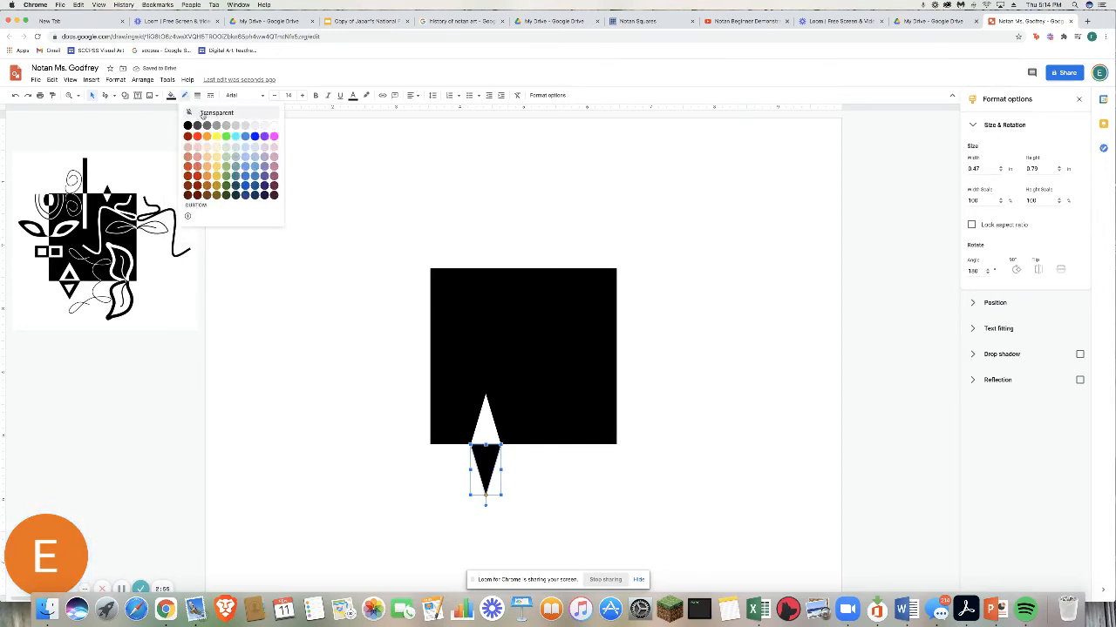
left_click(209, 114)
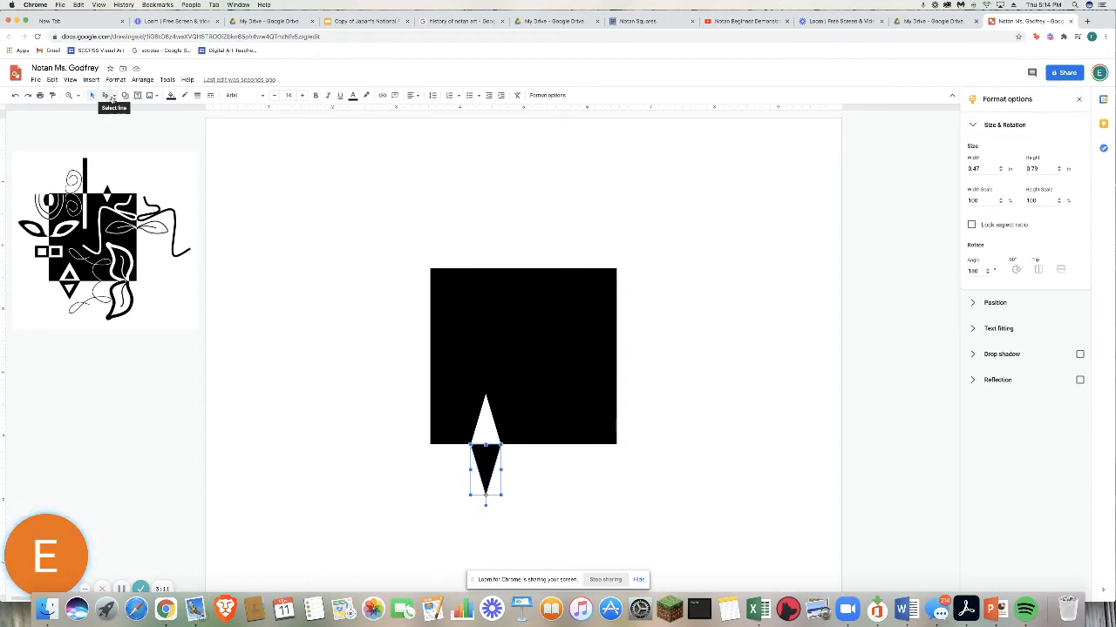
- Scribble a wavy freehand line about 1.18 in wide and 2.1 in high on the blank canvas beside the black square
left_click(114, 96)
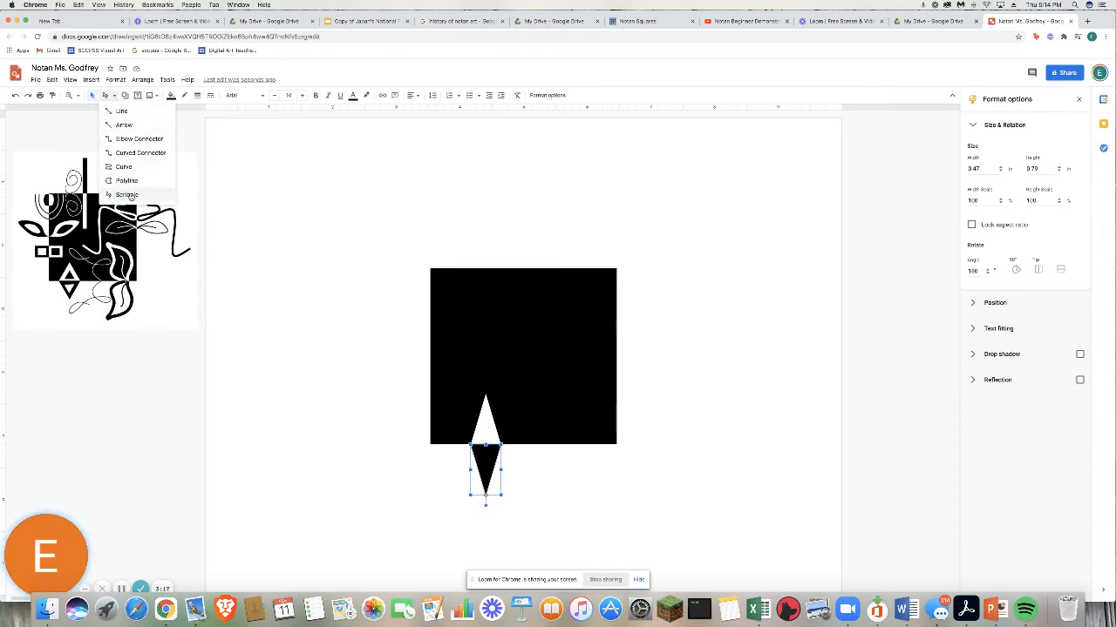
left_click(130, 195)
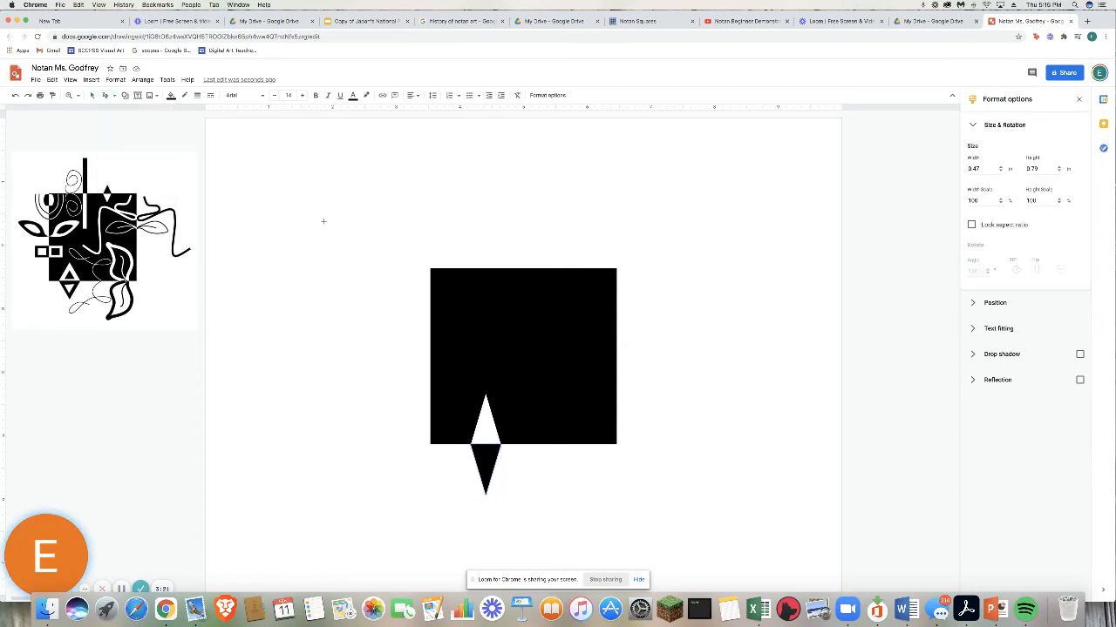
mouse_move(327, 223)
left_mouse_down()
mouse_move(287, 204)
mouse_move(267, 226)
left_mouse_up()
mouse_move(263, 284)
left_mouse_down()
mouse_move(293, 315)
mouse_move(321, 335)
left_mouse_up()
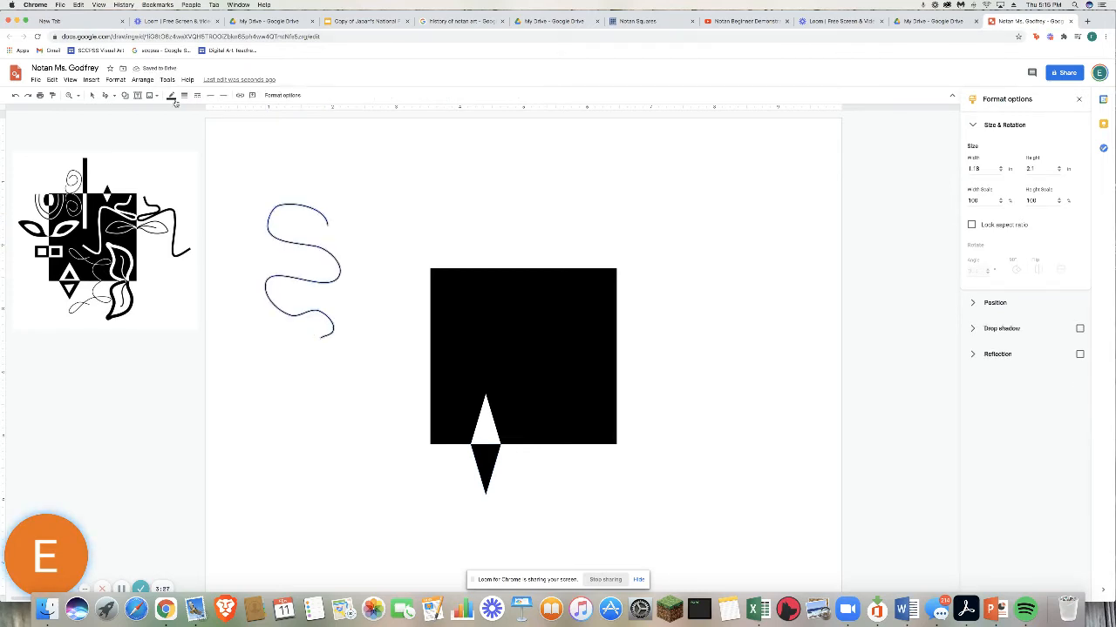
- Set the wavy scribble's line weight to 8px
left_click(171, 96)
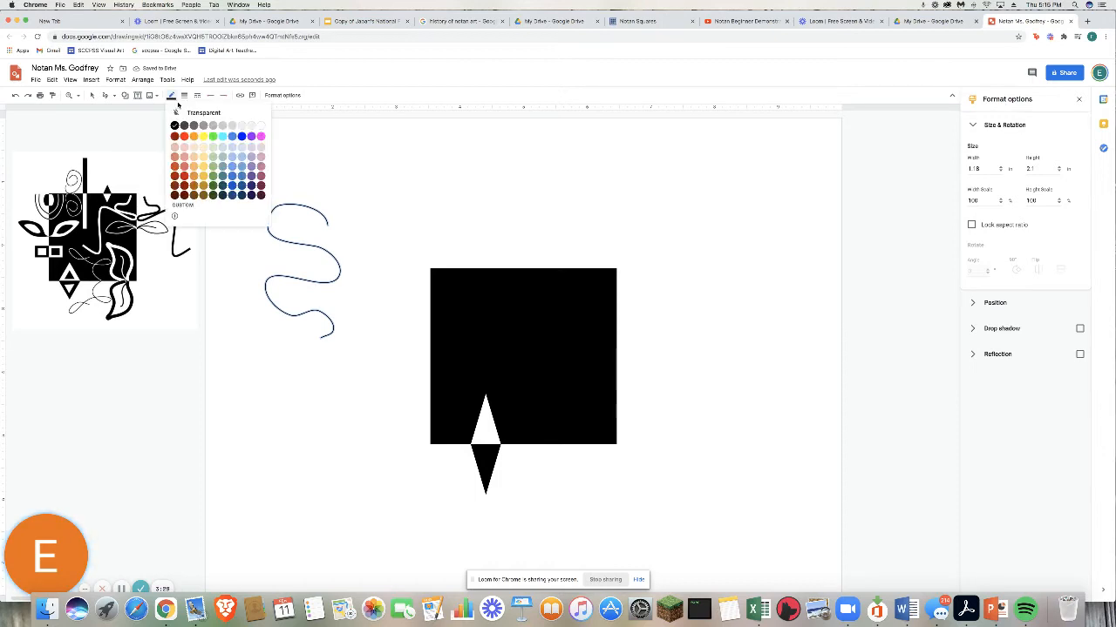
left_click(172, 97)
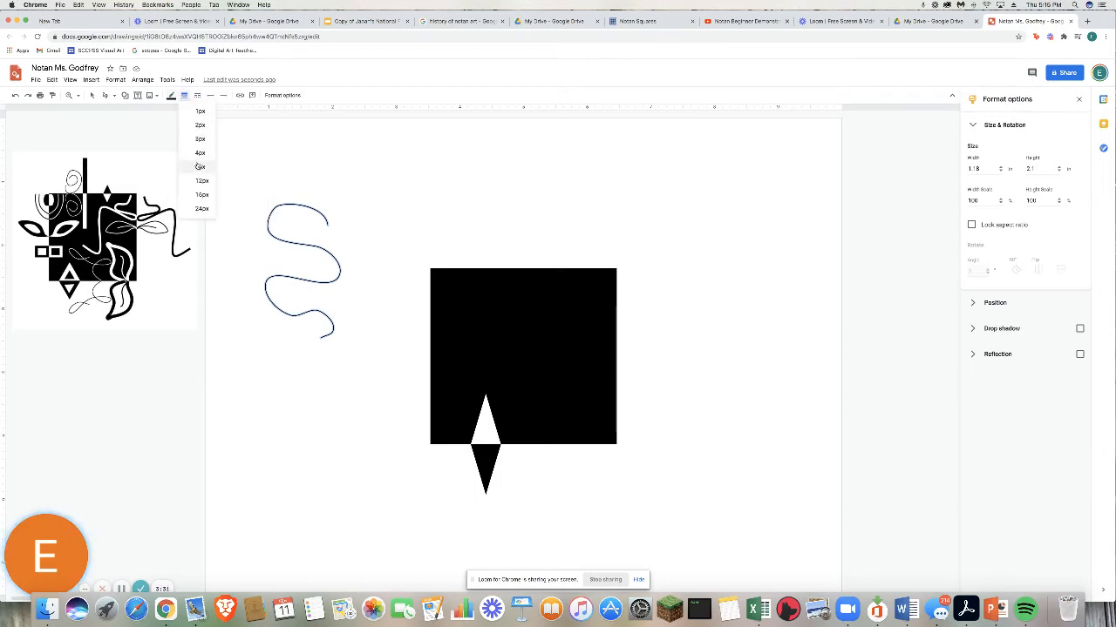
left_click(199, 166)
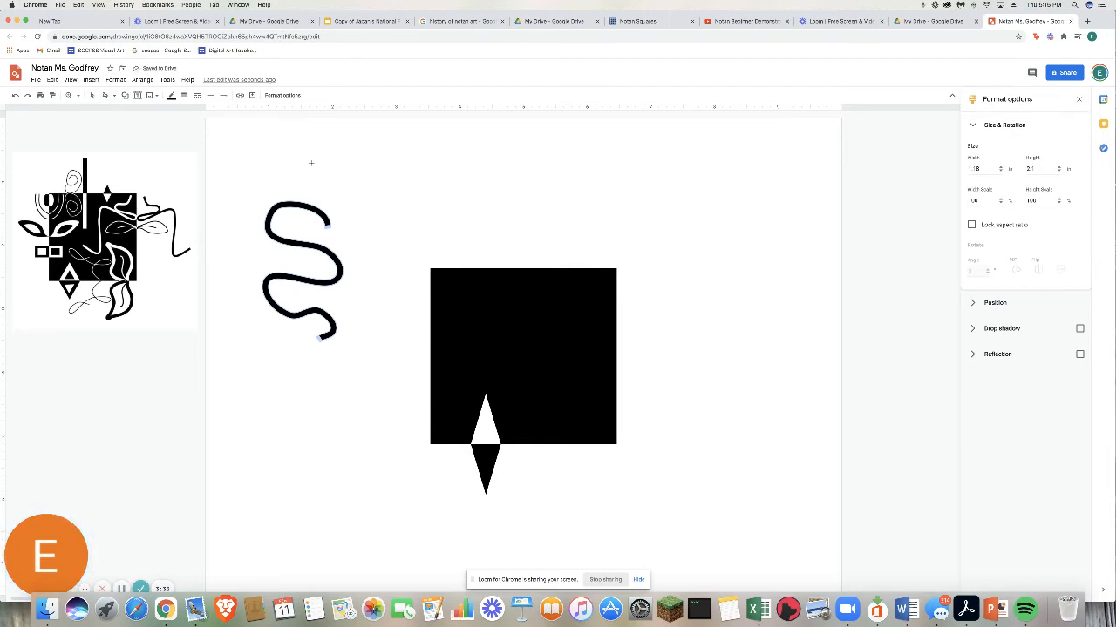
- Delete the wavy scribble beside the square
left_click(92, 95)
left_click(292, 222)
left_click(292, 222)
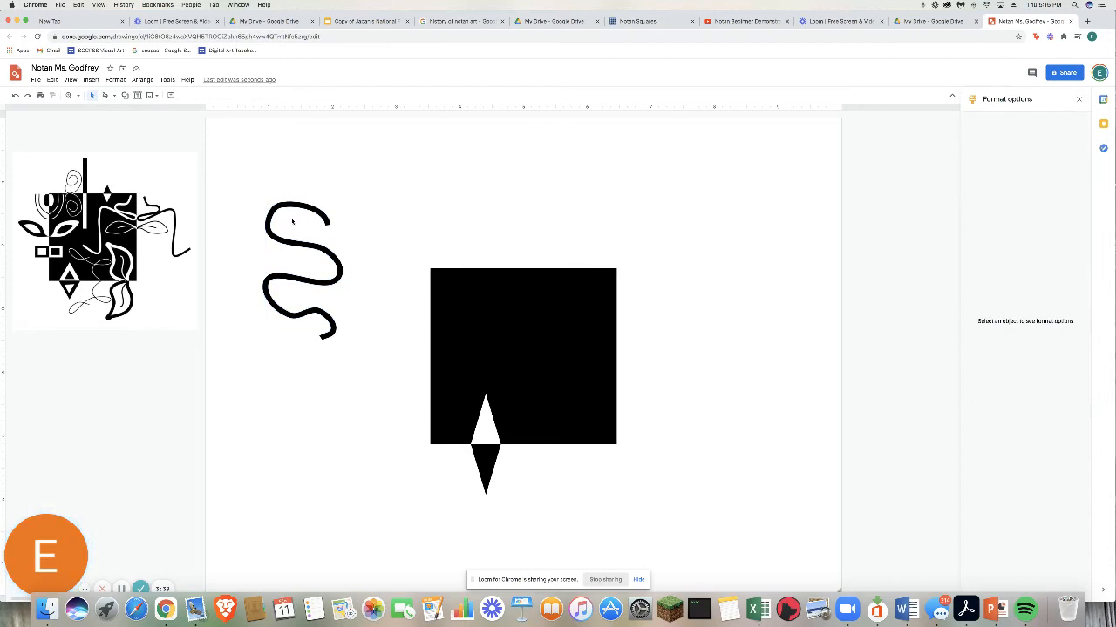
left_click(275, 207)
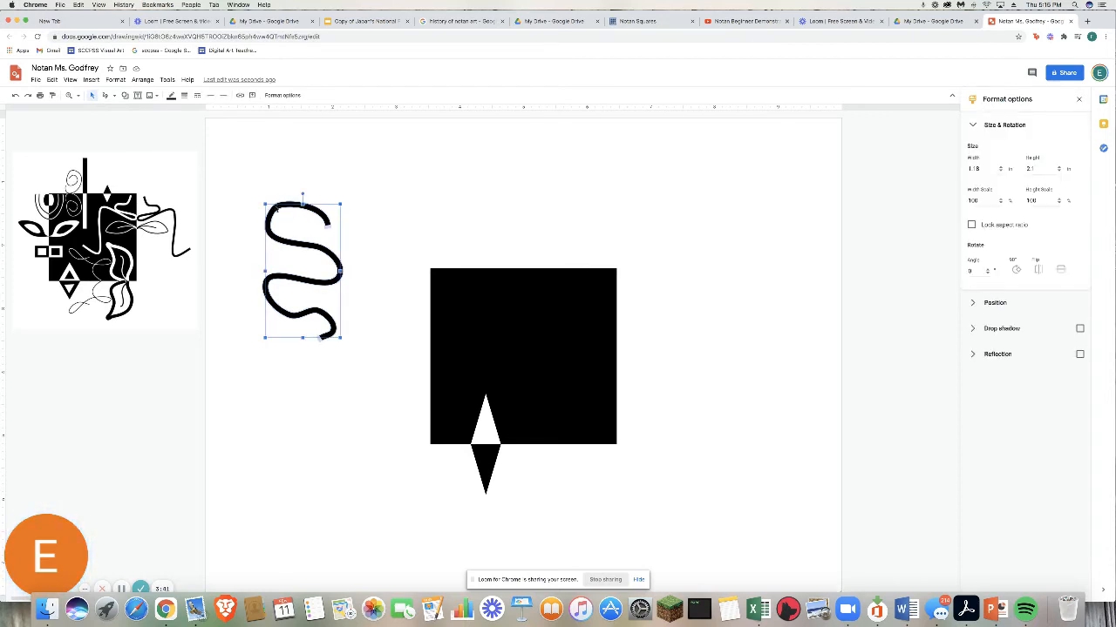
key("Delete")
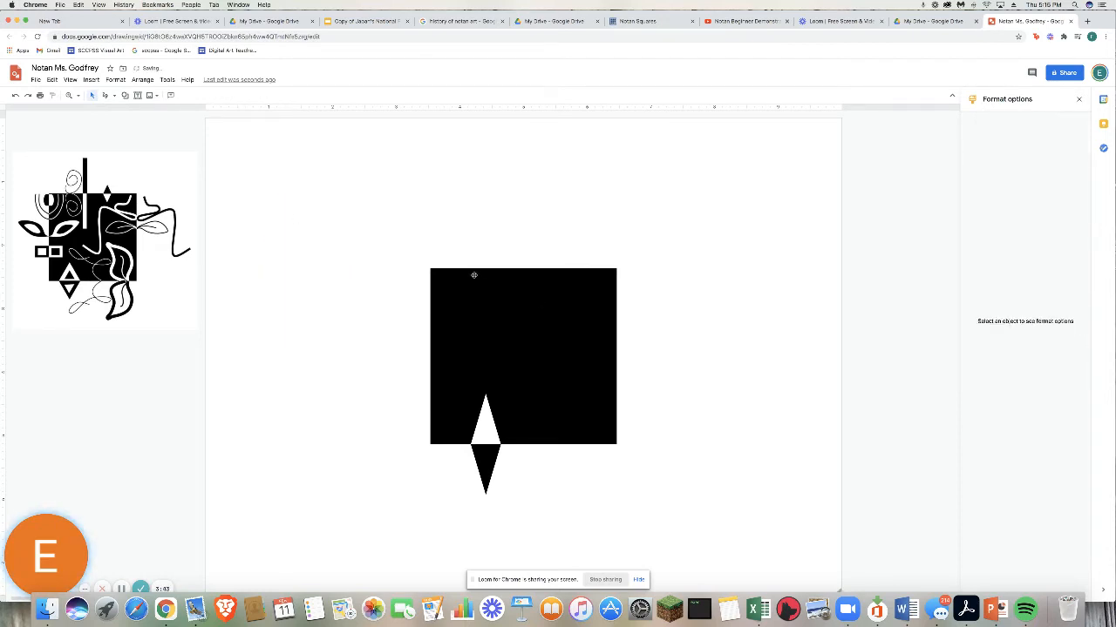
- Scribble a looping line about 1.48 in wide and 1.88 in high inside the black square, starting at its upper edge
left_click(113, 96)
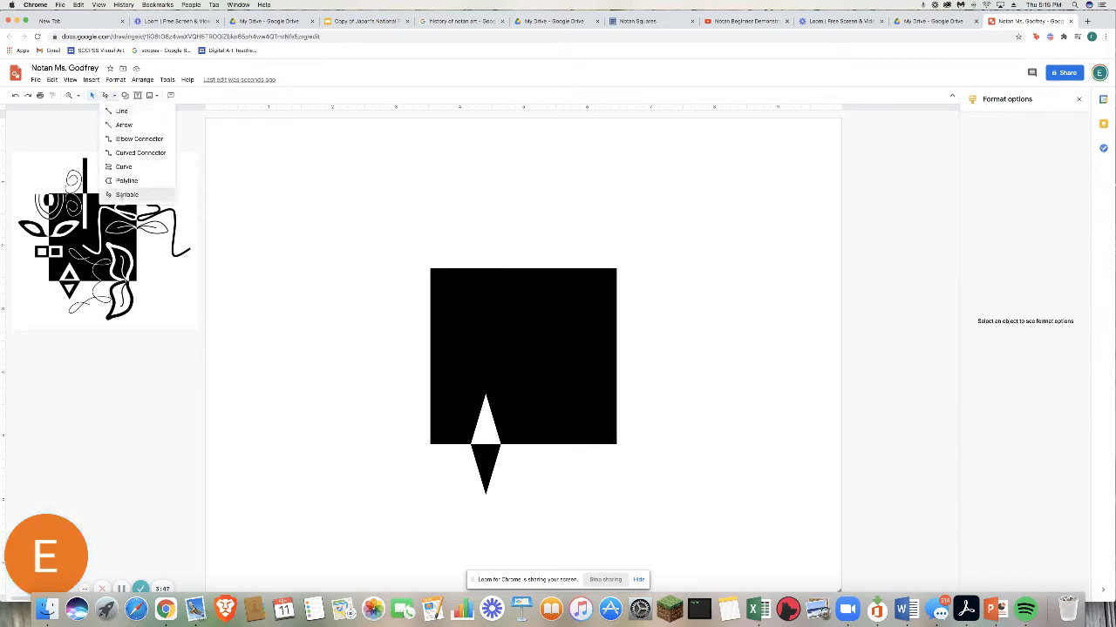
left_click(123, 195)
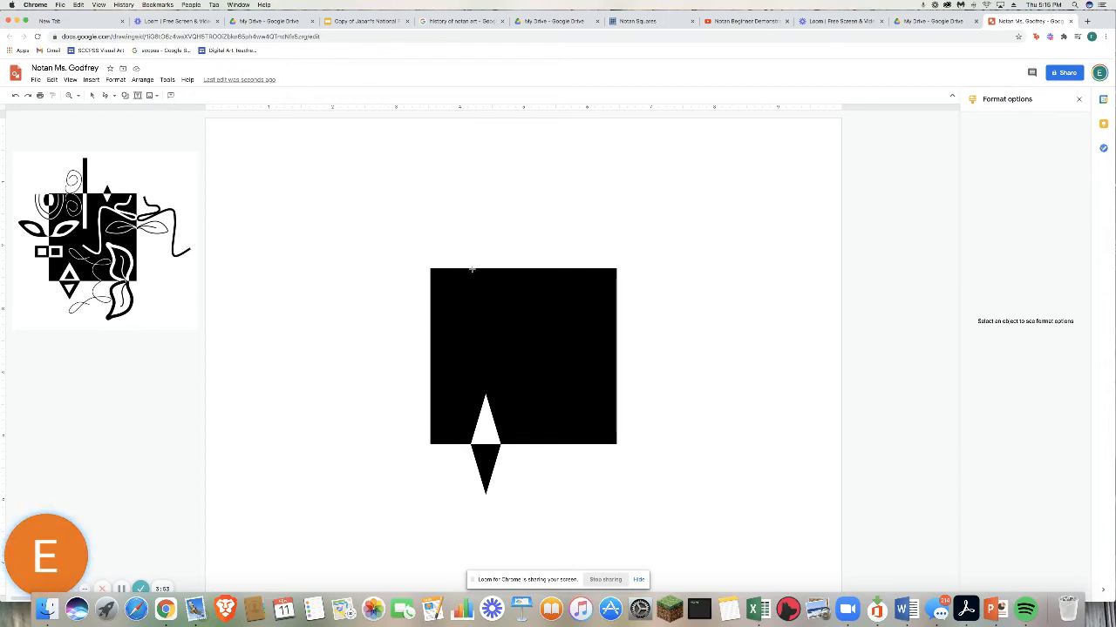
mouse_move(471, 271)
left_mouse_down()
mouse_move(507, 298)
mouse_move(488, 293)
mouse_move(482, 311)
mouse_move(519, 319)
left_mouse_up()
left_click_drag(560, 384, 562, 386)
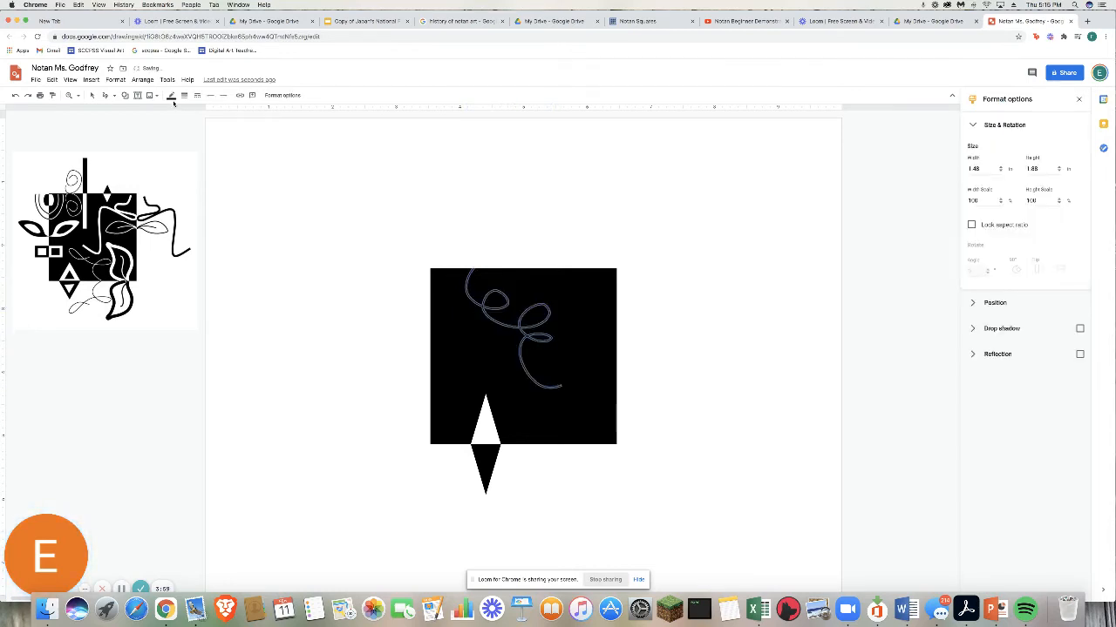
- Give the looping scribble a white line color and a 3px line weight
left_click(172, 95)
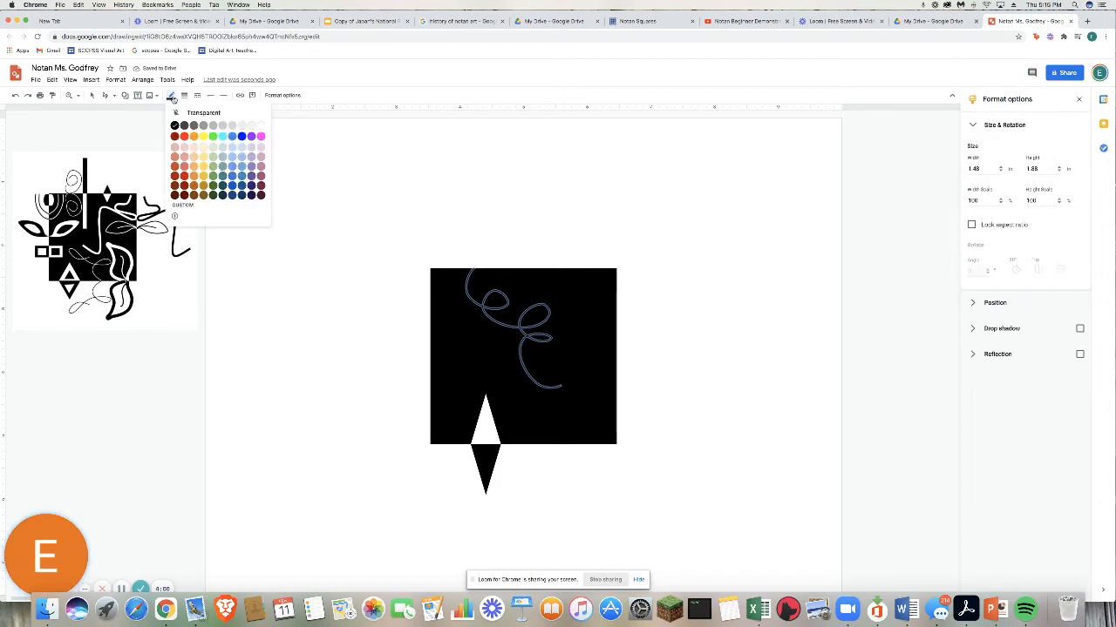
left_click(260, 126)
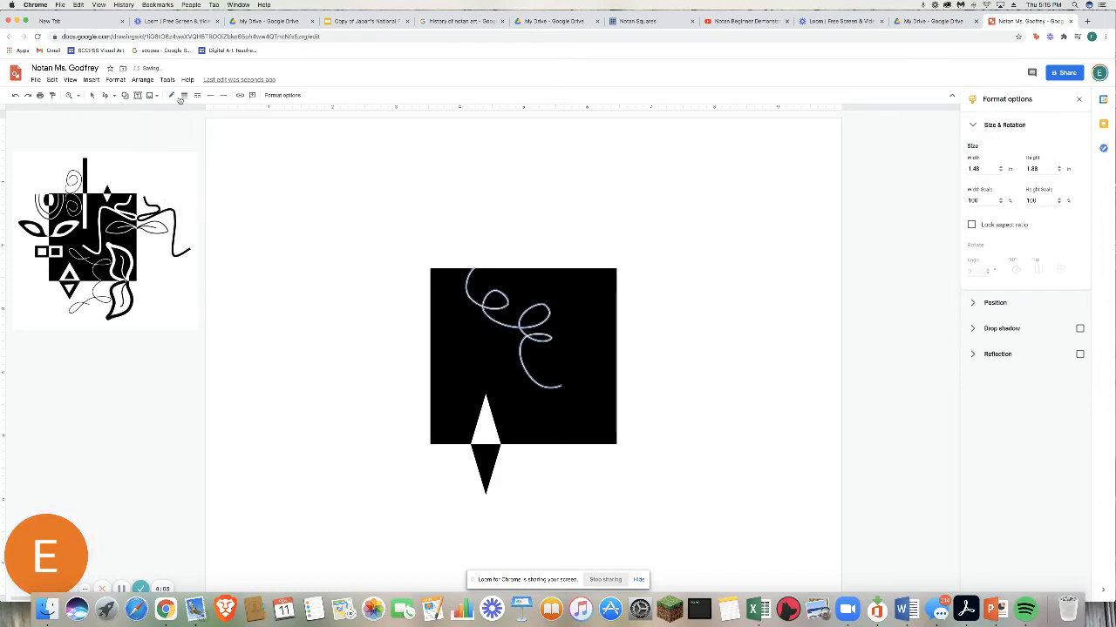
left_click(182, 96)
left_click(195, 138)
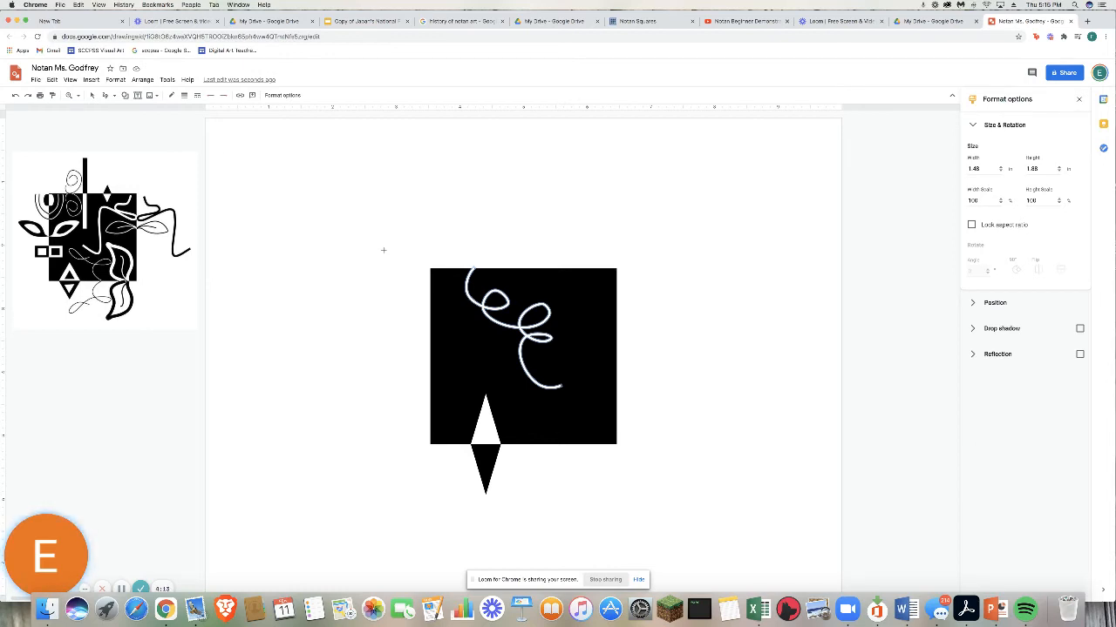
- Place a vertically flipped duplicate of the white scribble outside the square, mirroring the original across the upper edge
left_click(511, 321)
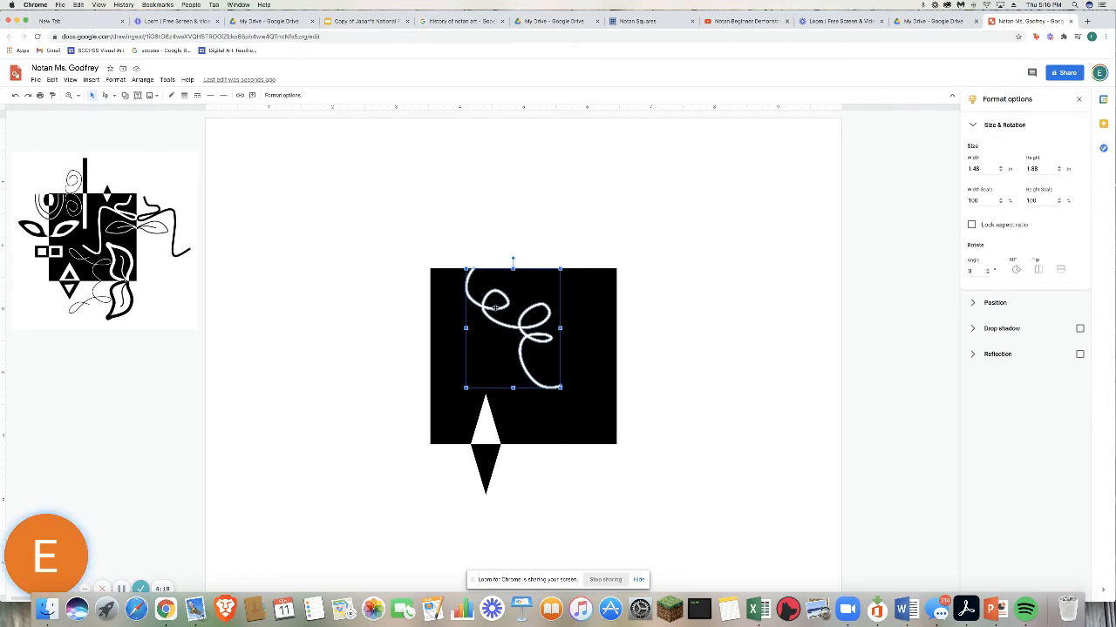
key("super+d")
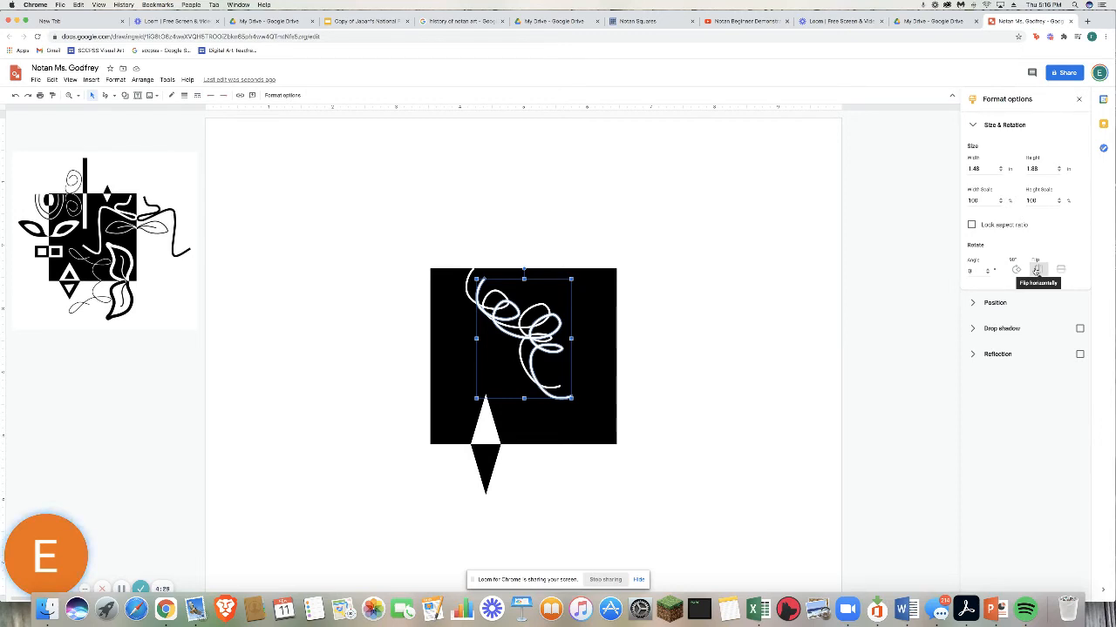
left_click(1059, 269)
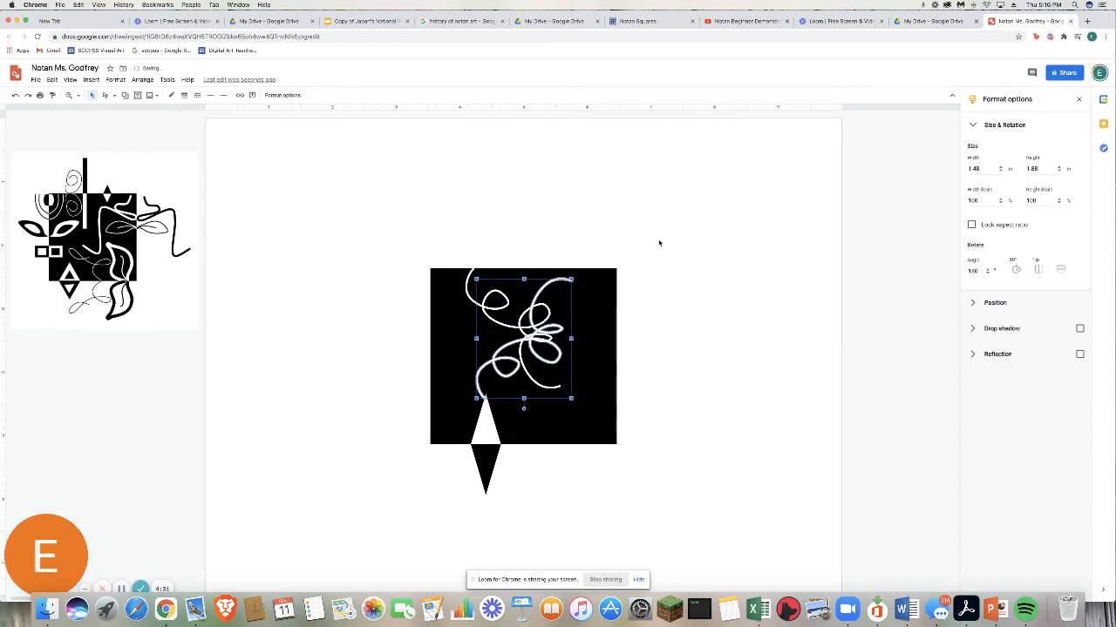
mouse_move(538, 298)
left_mouse_down()
mouse_move(518, 224)
mouse_move(526, 169)
left_mouse_up()
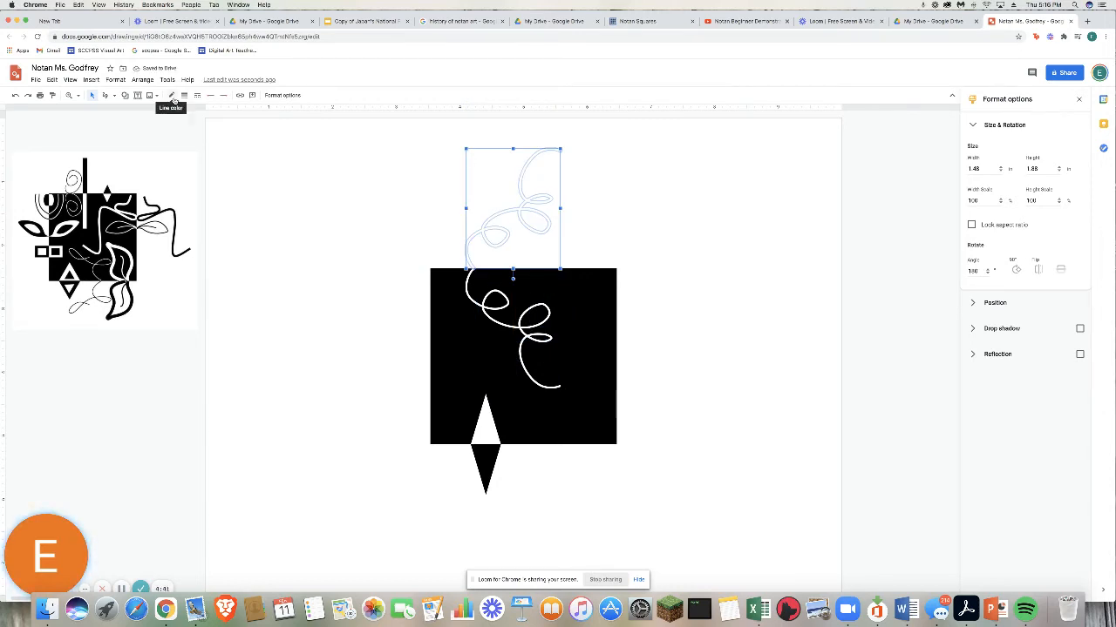
- Set the line color of the mirrored scribble outside the square to black
left_click(173, 96)
left_click(177, 130)
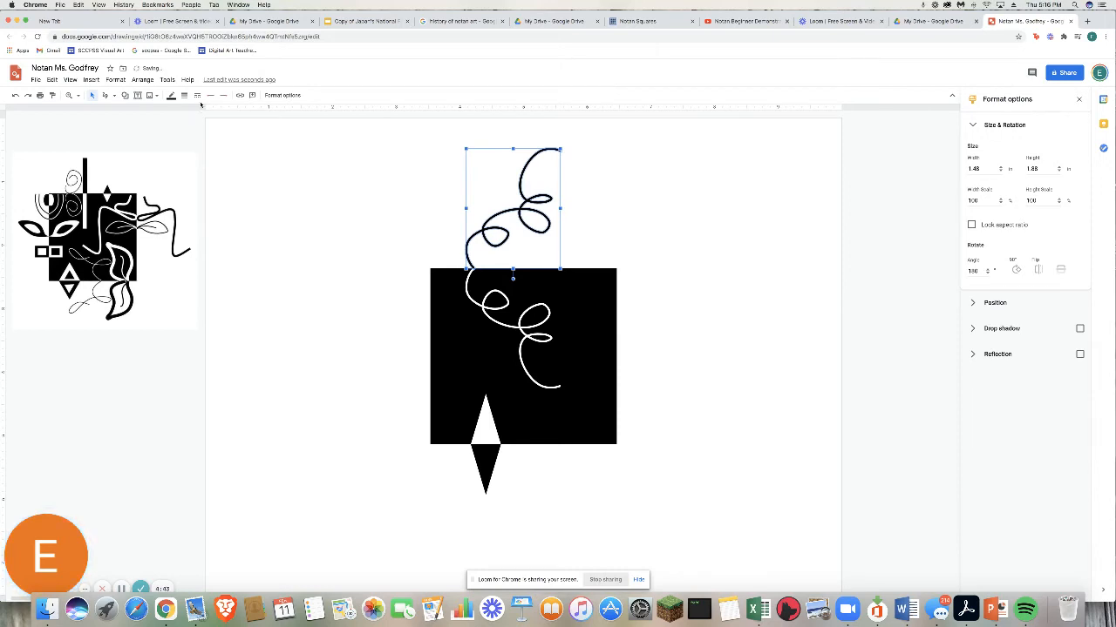
left_click(311, 186)
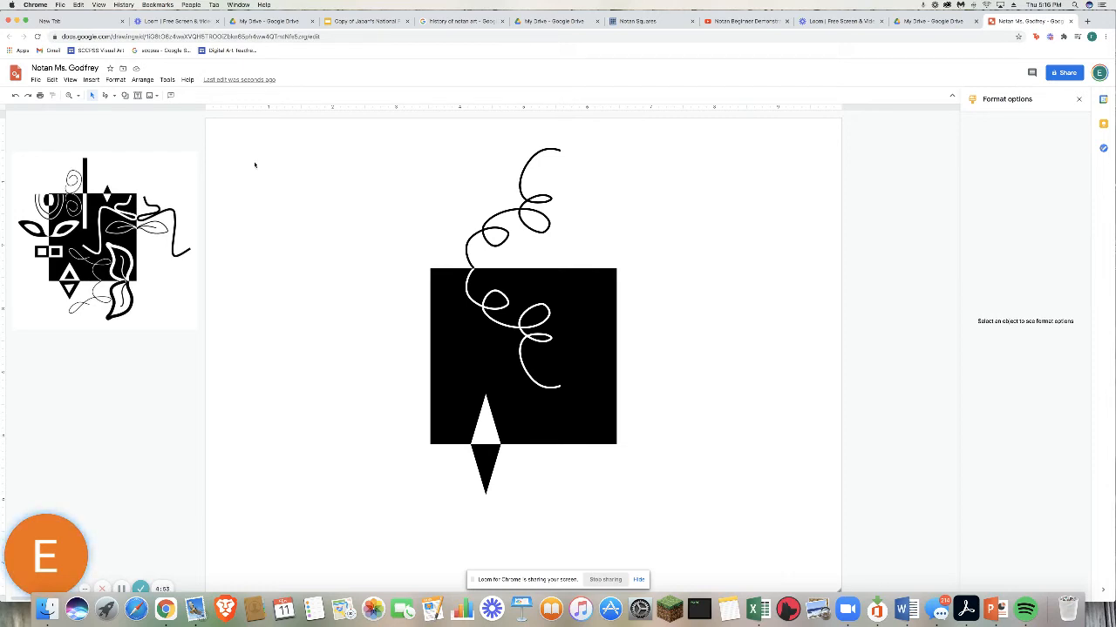
- Draw a closed, irregular shape about 0.93 in wide and 1.89 in high beside the square with the Curve tool
left_click(112, 96)
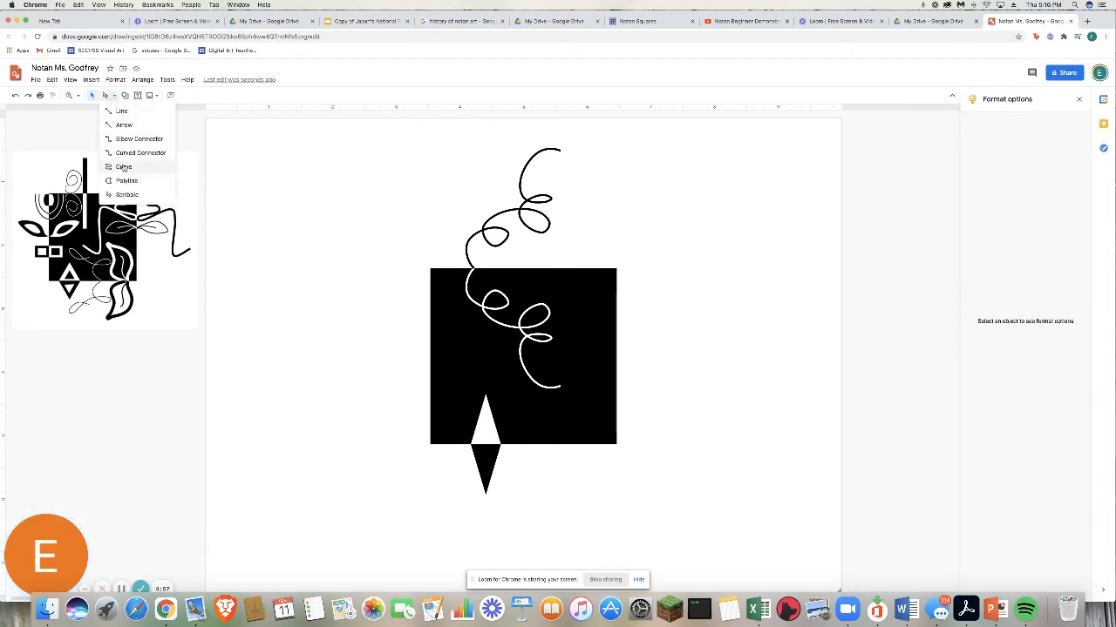
left_click(124, 167)
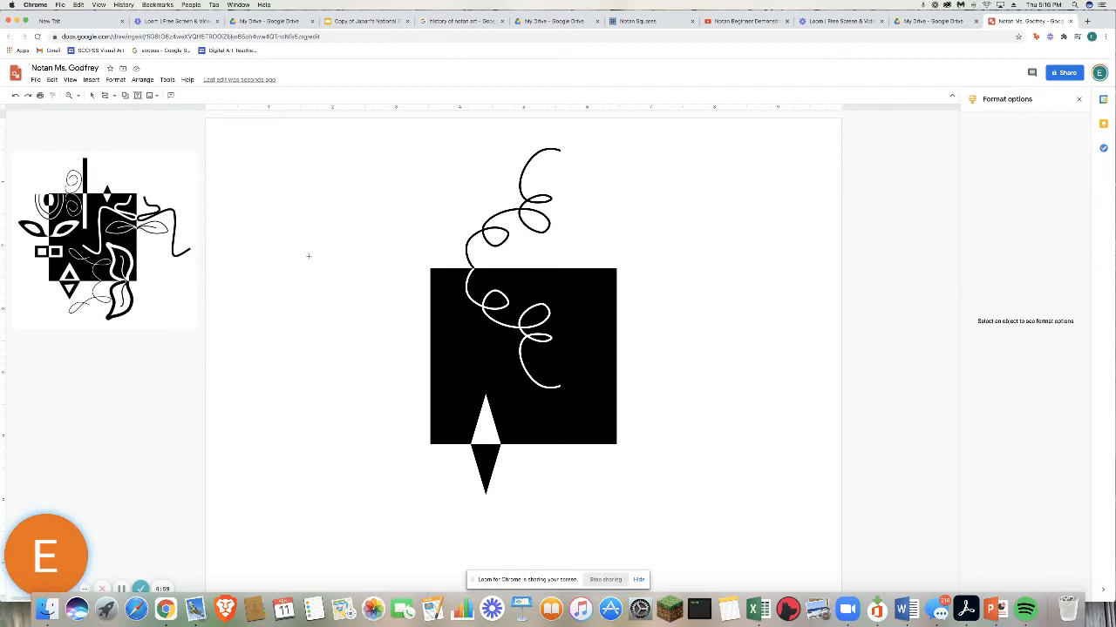
left_click(263, 303)
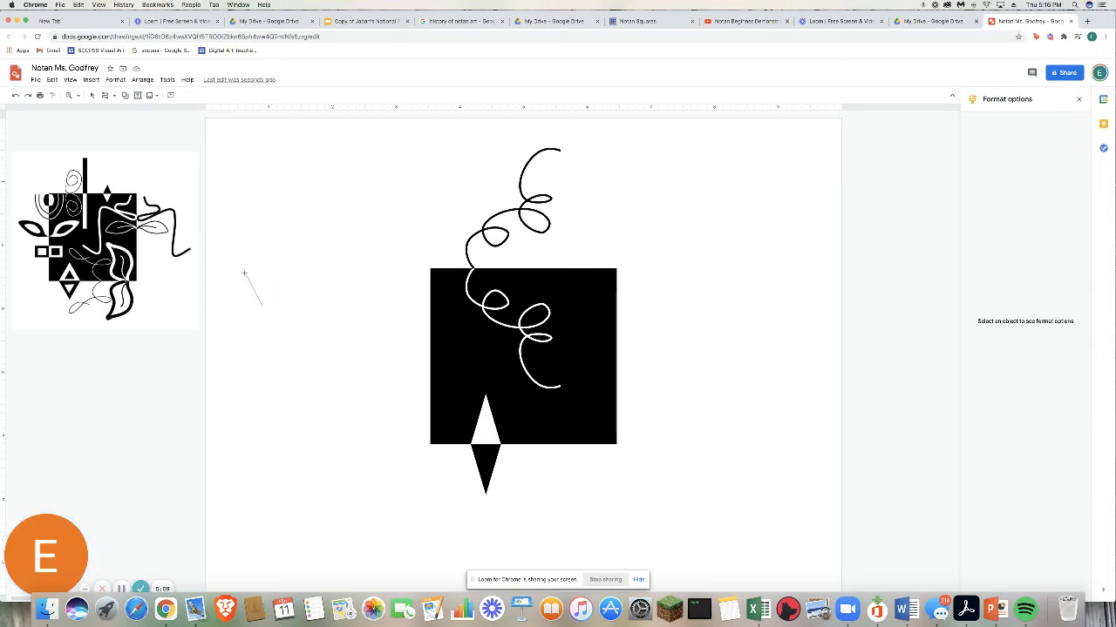
left_click(245, 260)
left_click(293, 258)
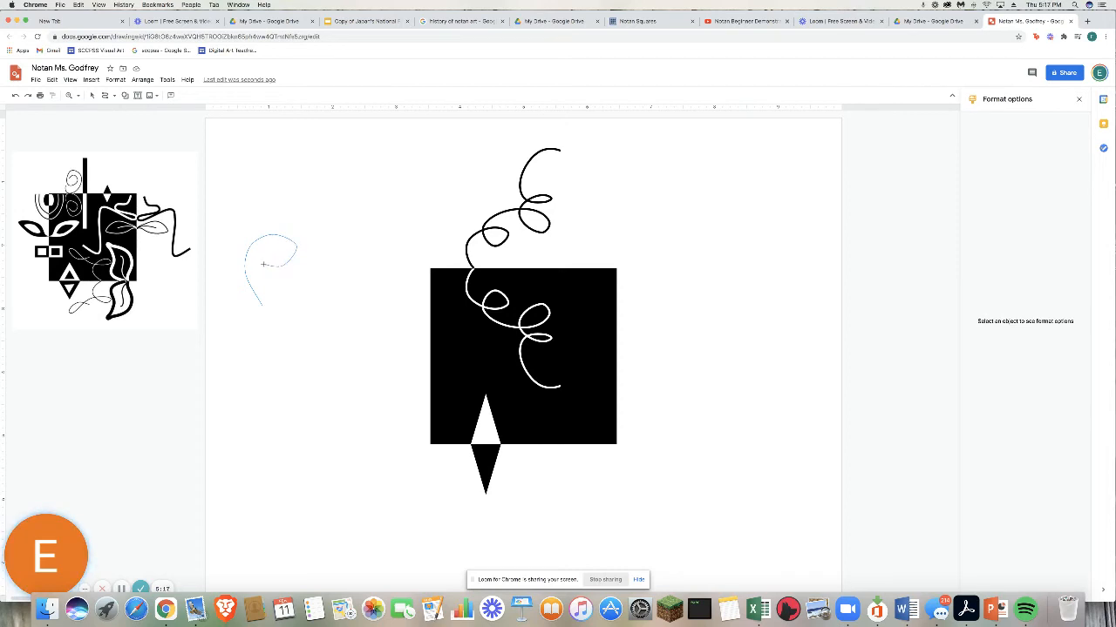
left_click(266, 281)
left_click(301, 301)
left_click(303, 333)
left_click(258, 352)
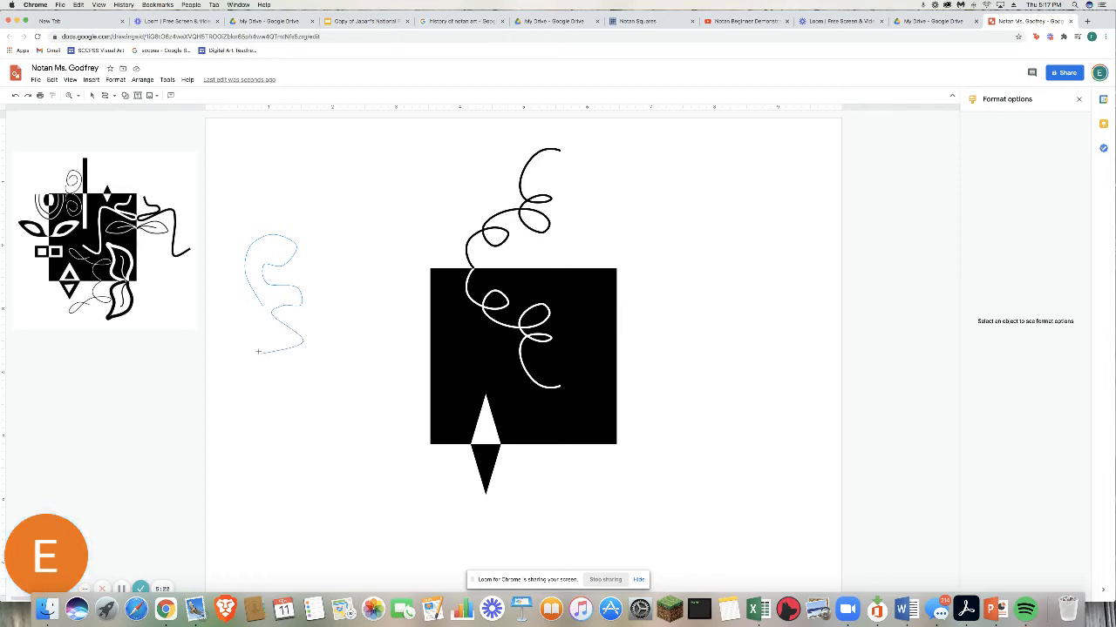
left_click(259, 307)
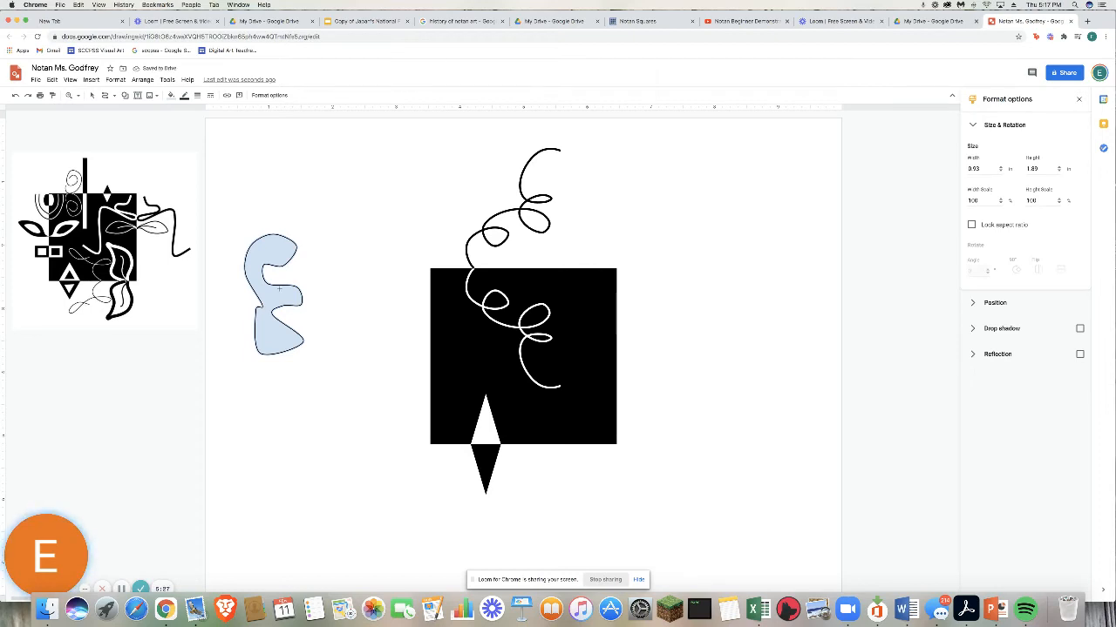
- Delete the closed curve shape beside the square
key("Escape")
left_click(266, 266)
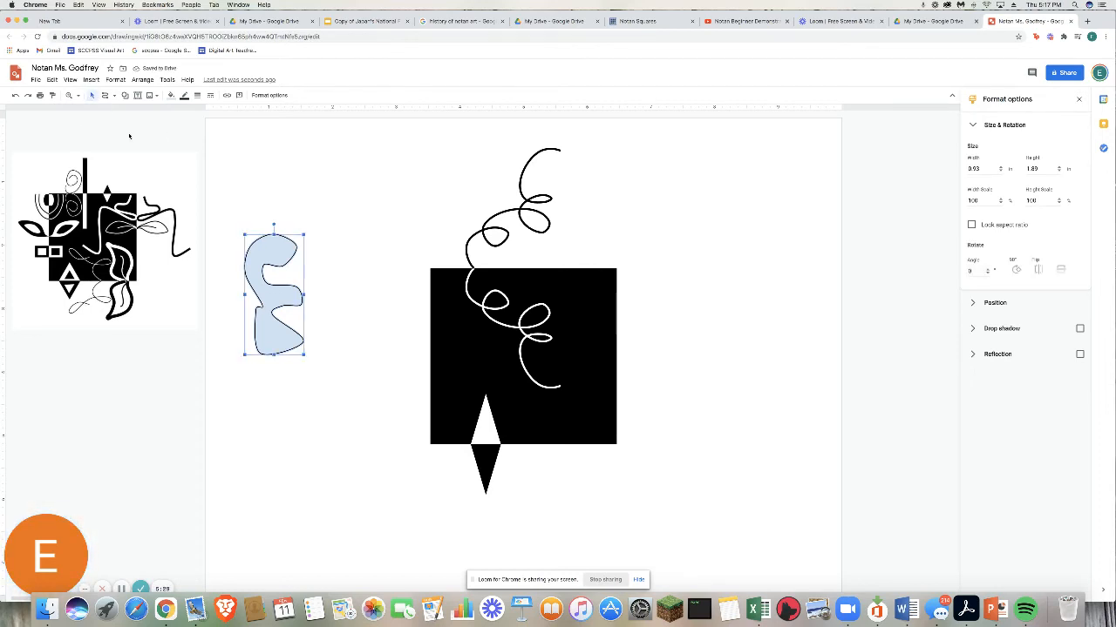
key("Delete")
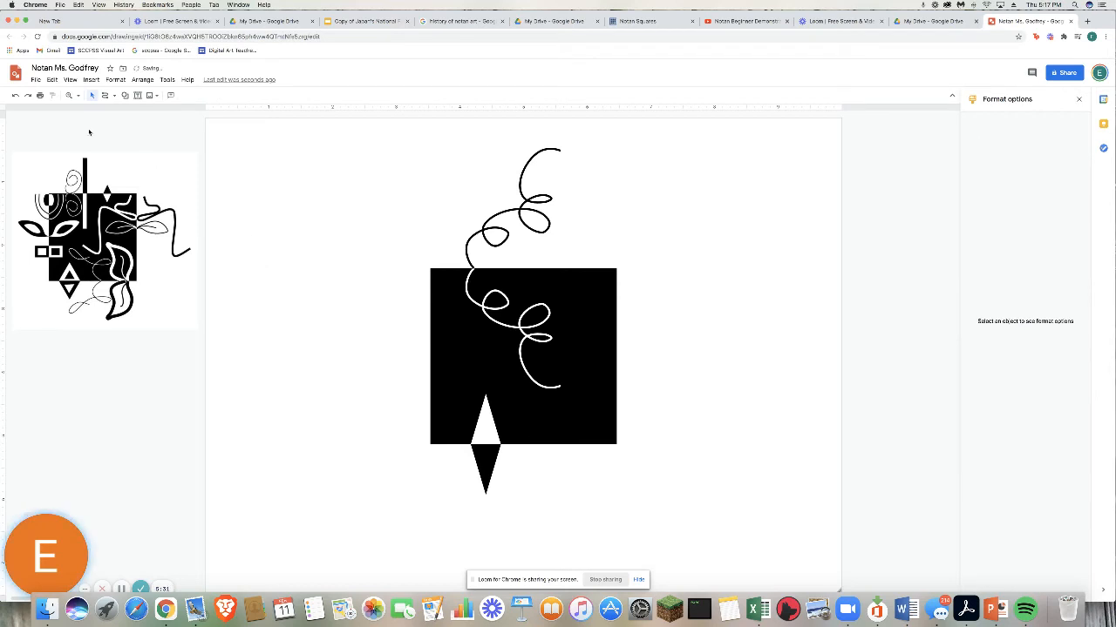
- Draw a closed, wavy three-pronged shape about 0.78 in wide and 1.67 in high inside the square along its right edge with the Curve tool
left_click(109, 98)
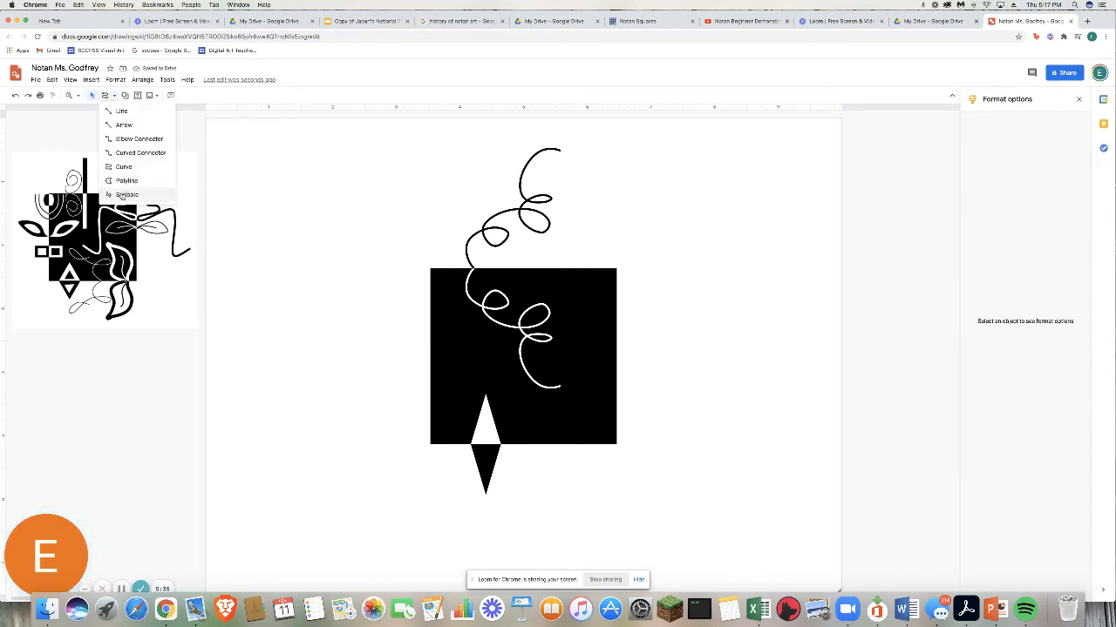
left_click(122, 195)
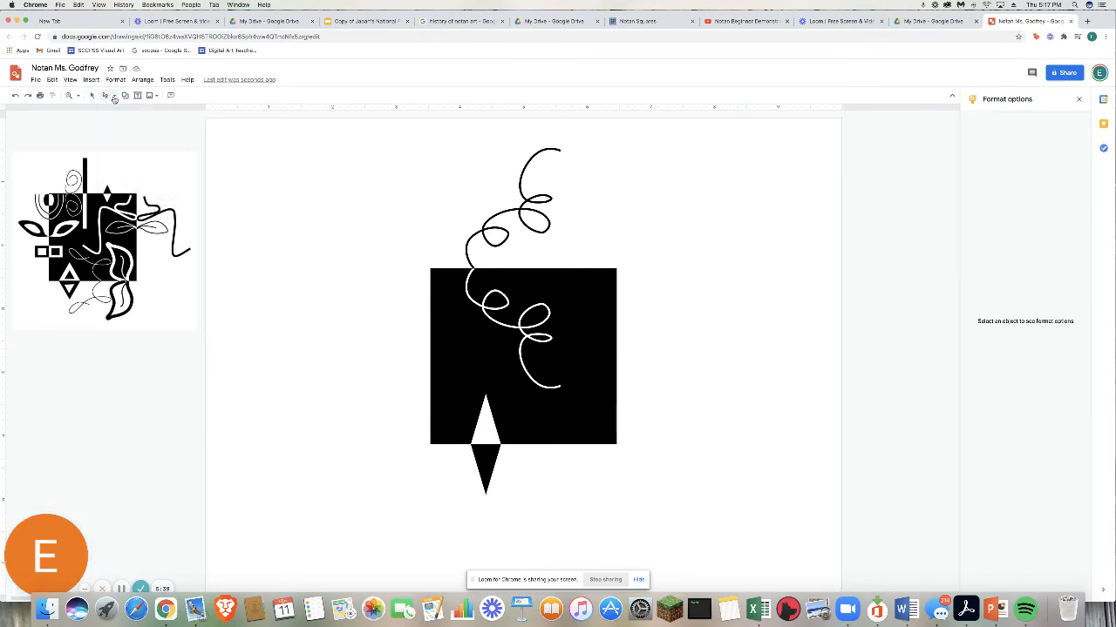
left_click(113, 96)
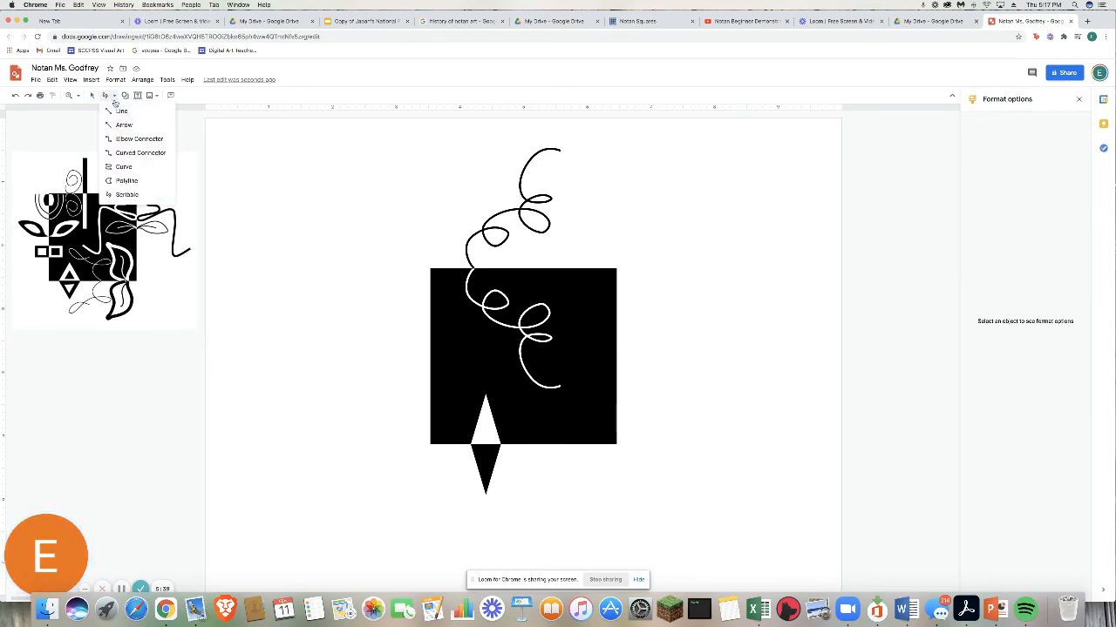
left_click(124, 166)
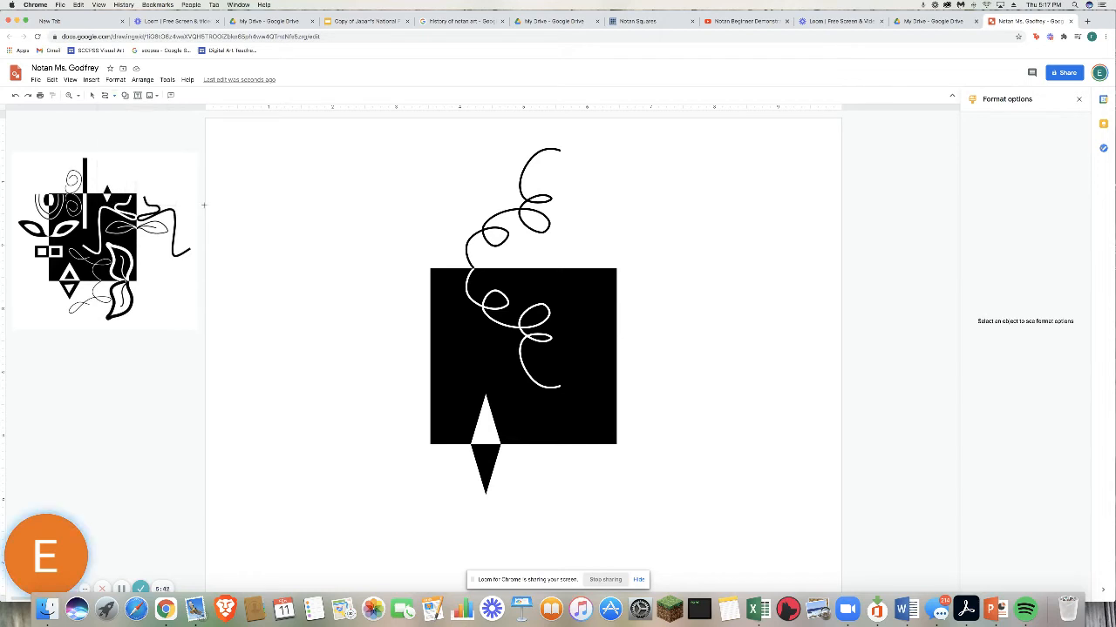
left_click(606, 308)
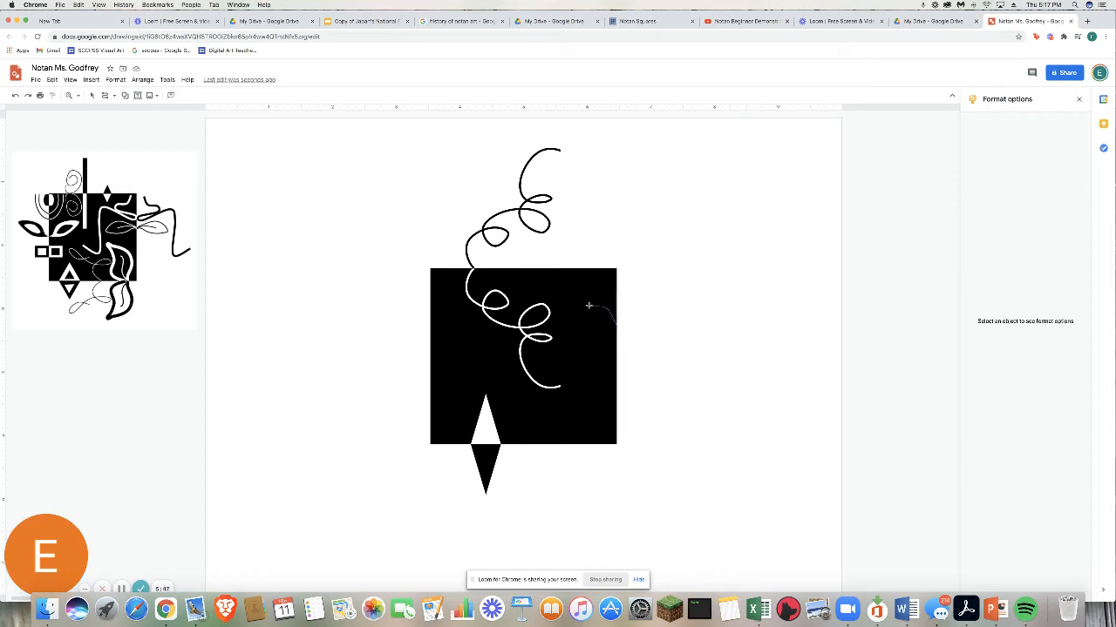
left_click(580, 307)
left_click(585, 327)
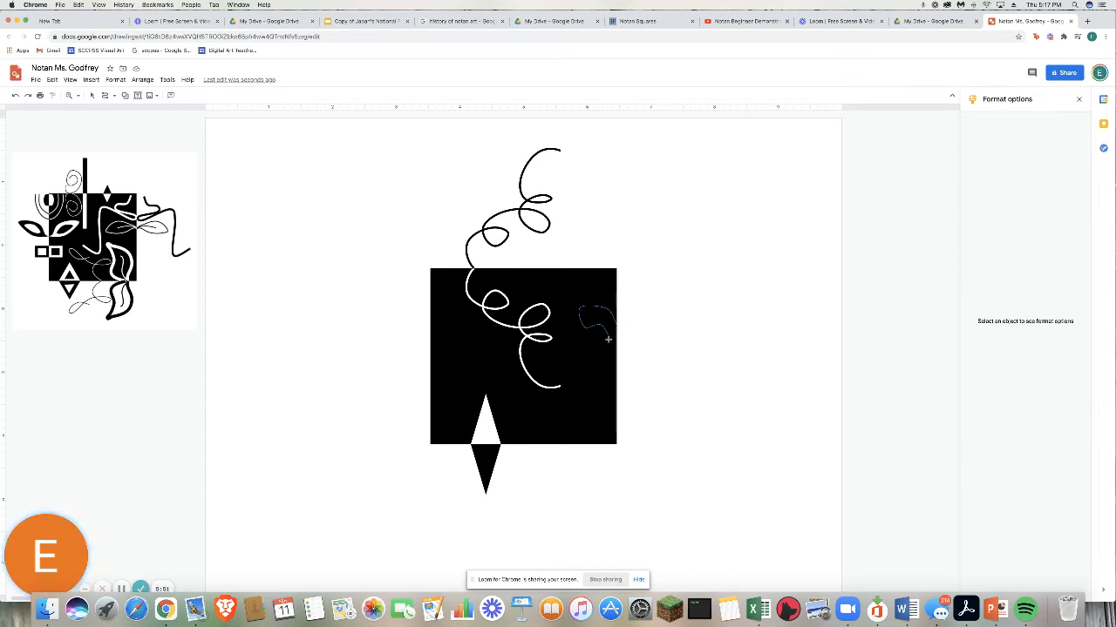
left_click(602, 343)
left_click(568, 343)
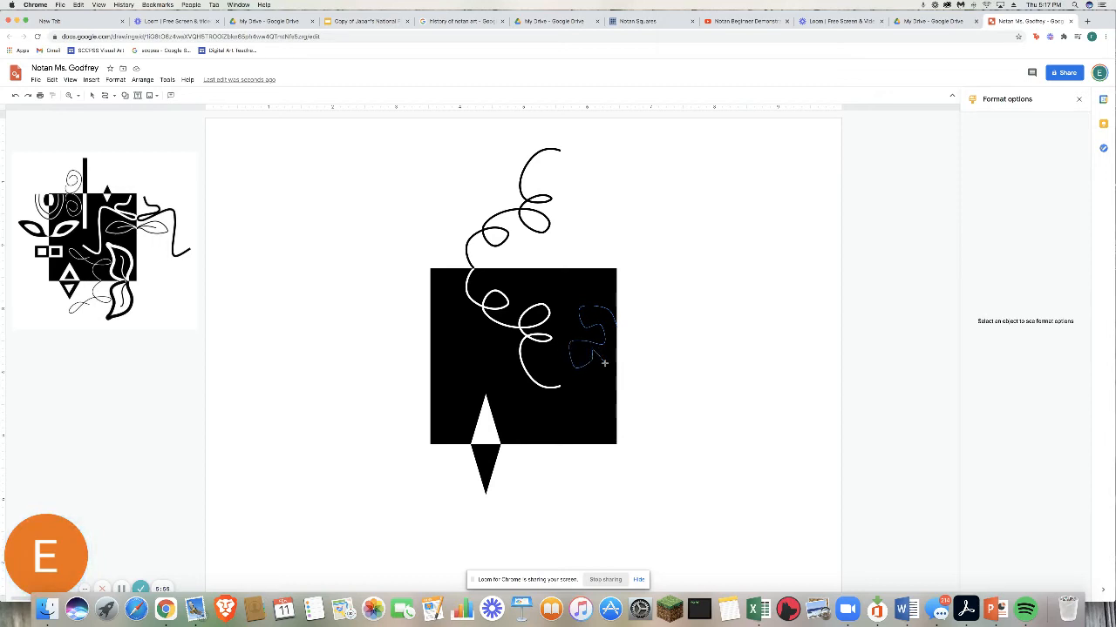
left_click(575, 401)
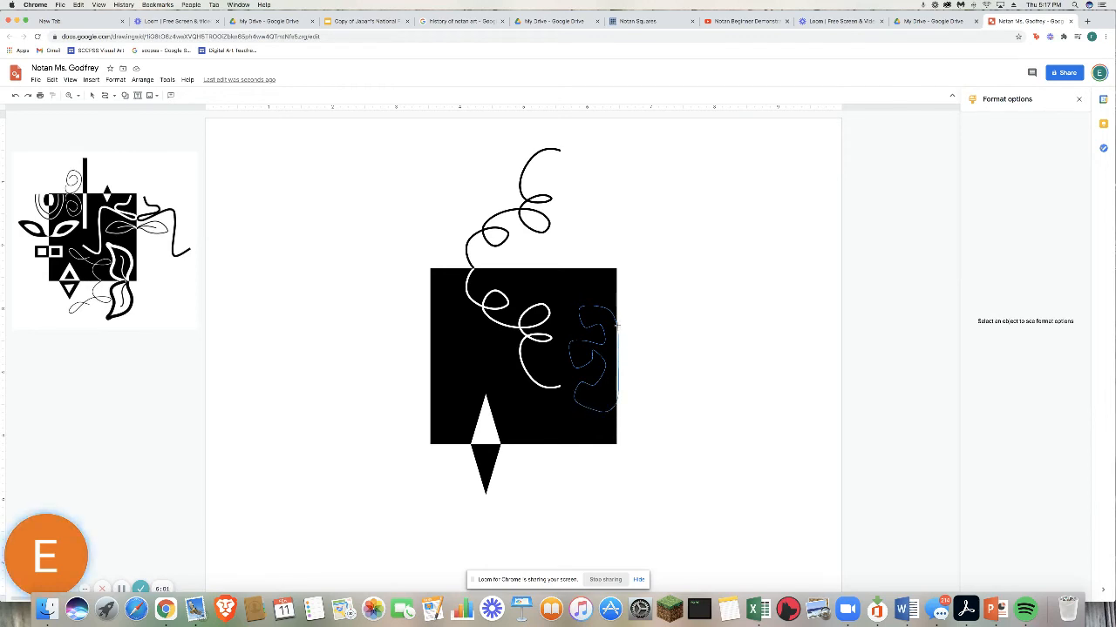
left_click(588, 320)
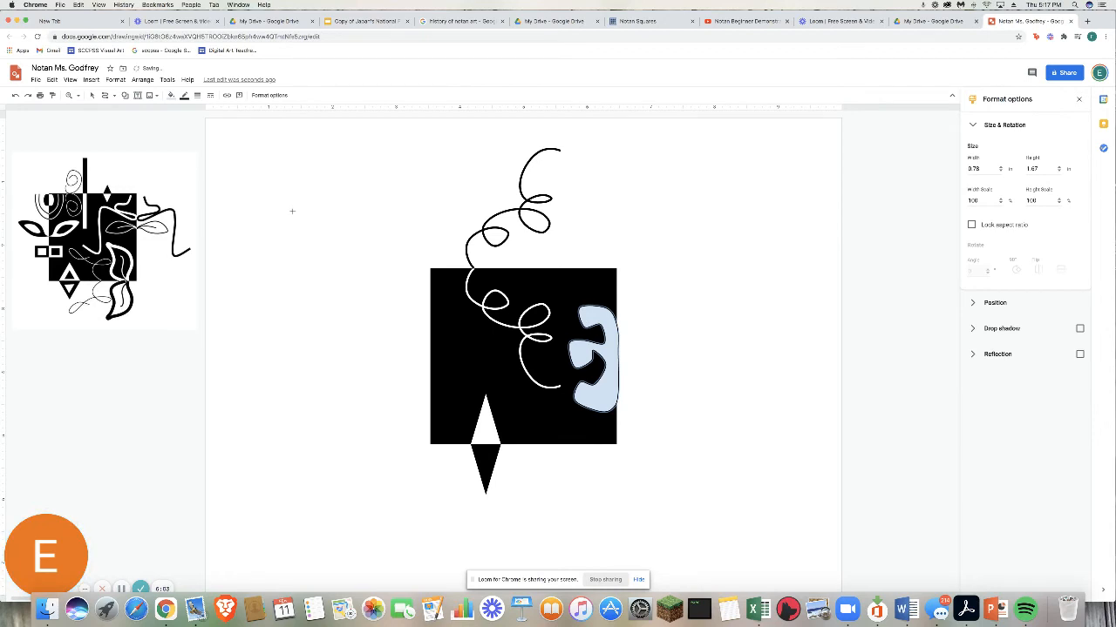
- Give the three-pronged curve shape inside the square a white fill and a transparent outline
left_click(171, 96)
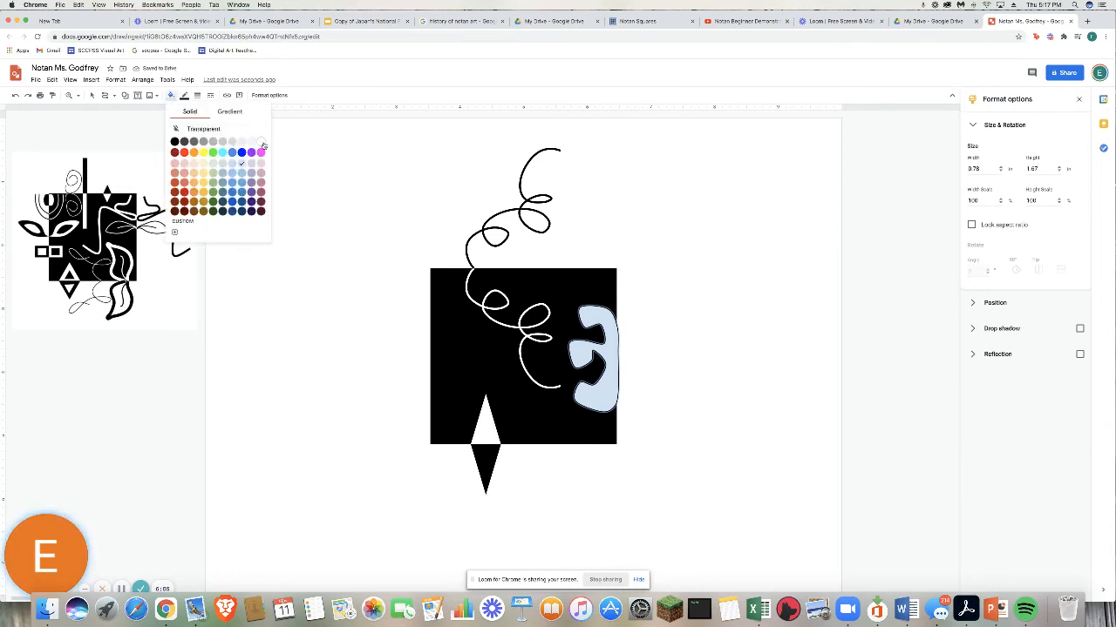
left_click(261, 143)
left_click(183, 95)
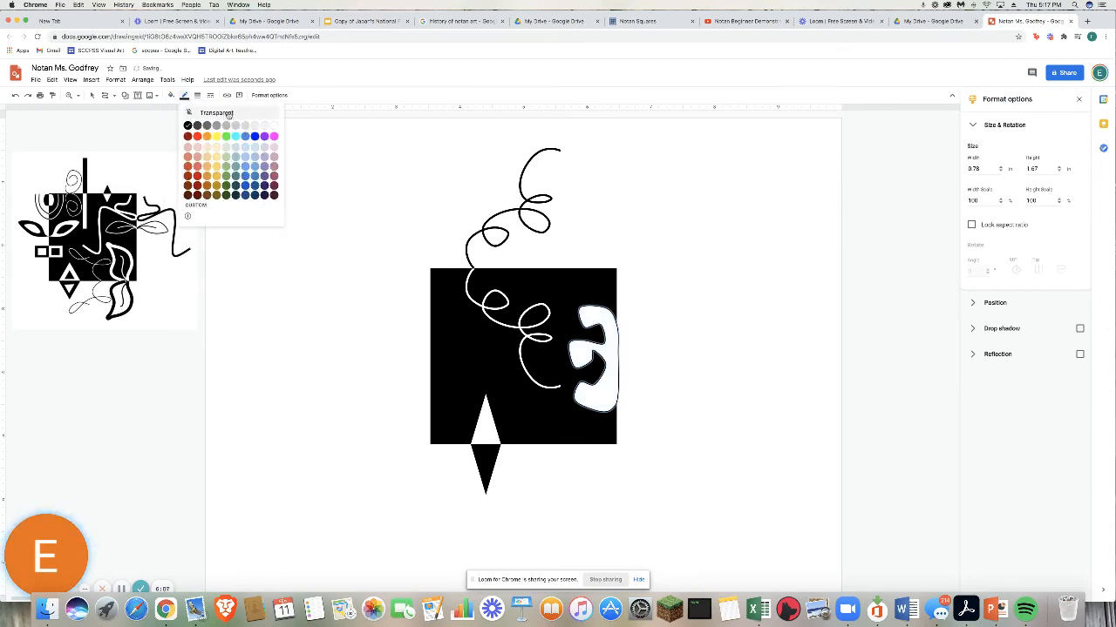
left_click(227, 113)
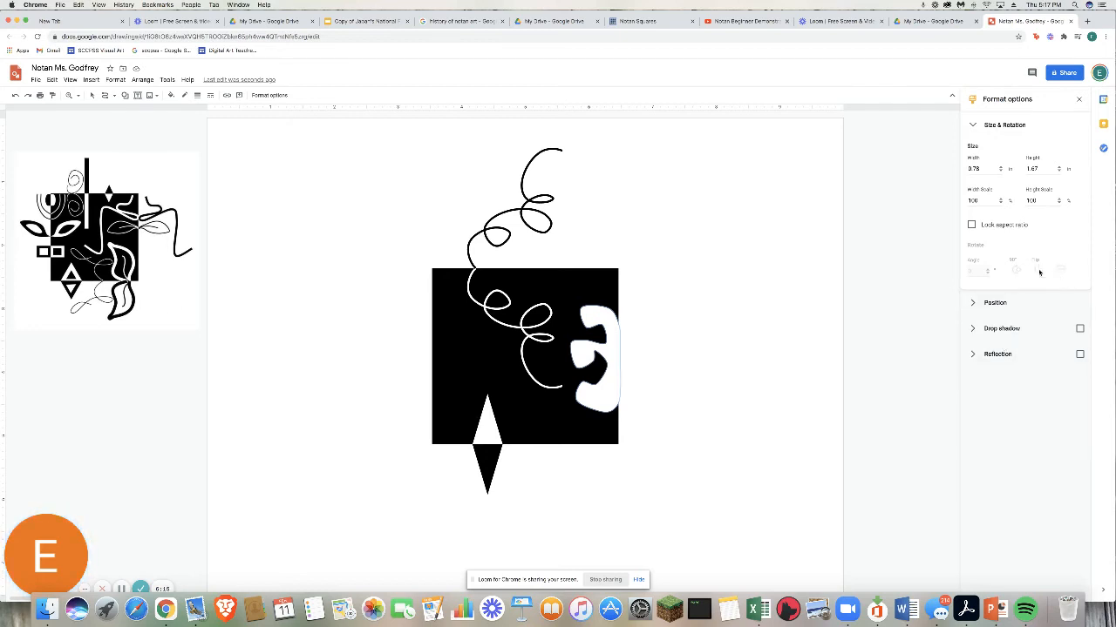
- Shift the white three-pronged shape slightly inward so its straight side lines up with the square's right edge
left_click(93, 96)
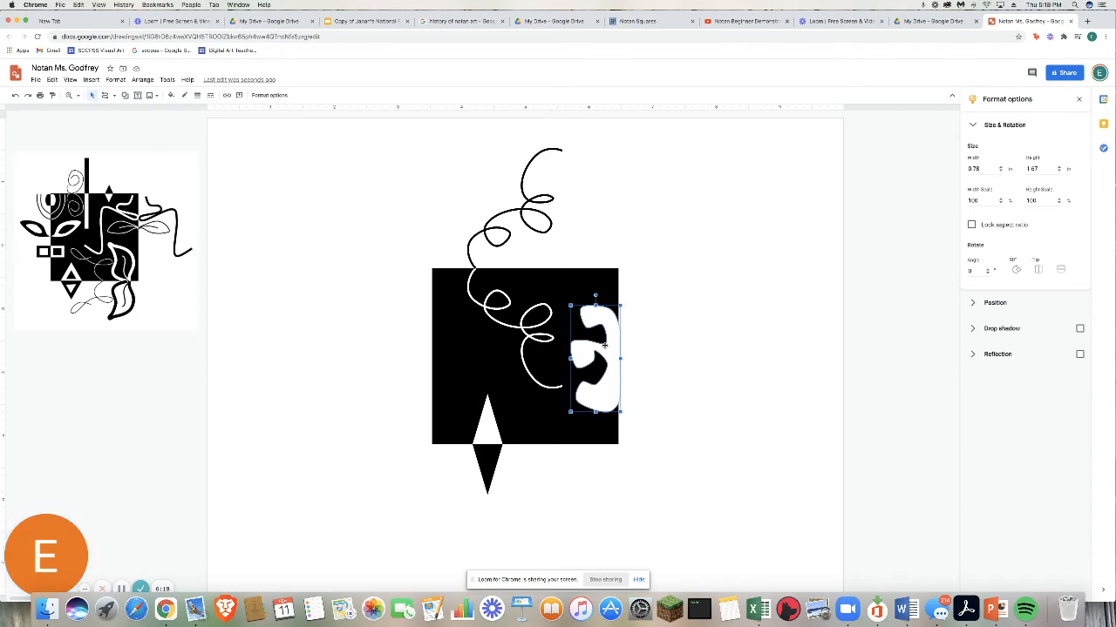
left_click(1038, 271)
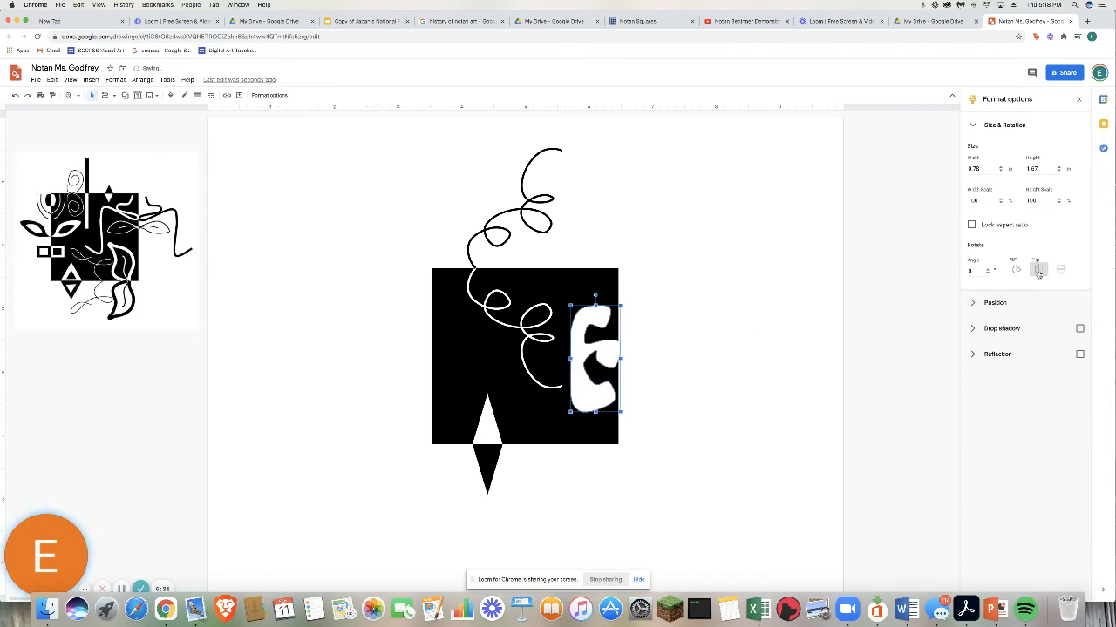
left_click(1038, 271)
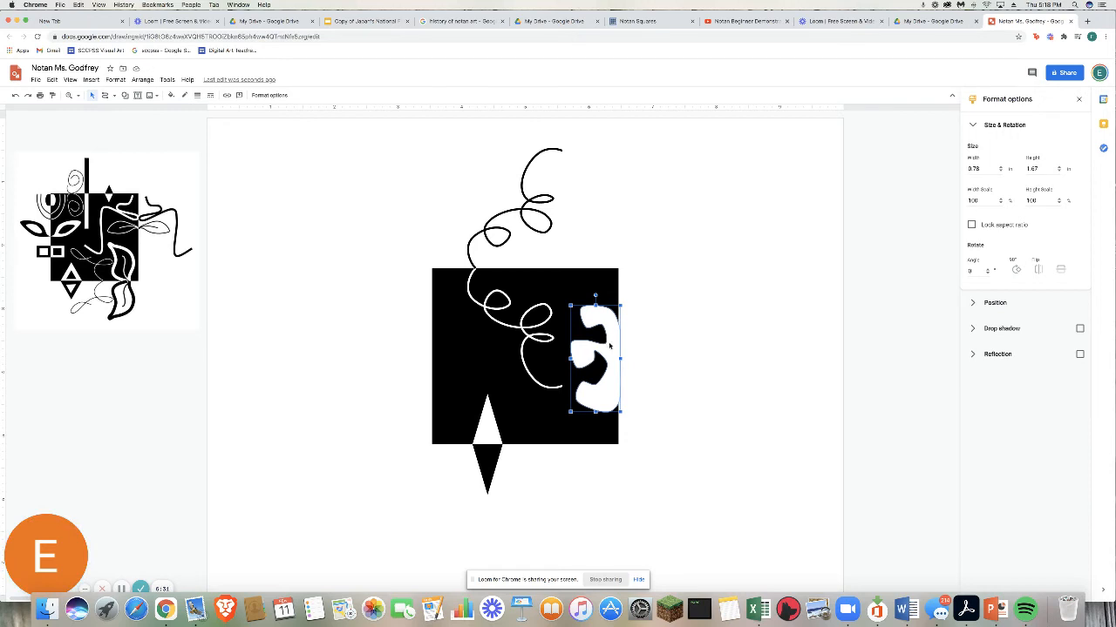
left_click_drag(610, 346, 608, 345)
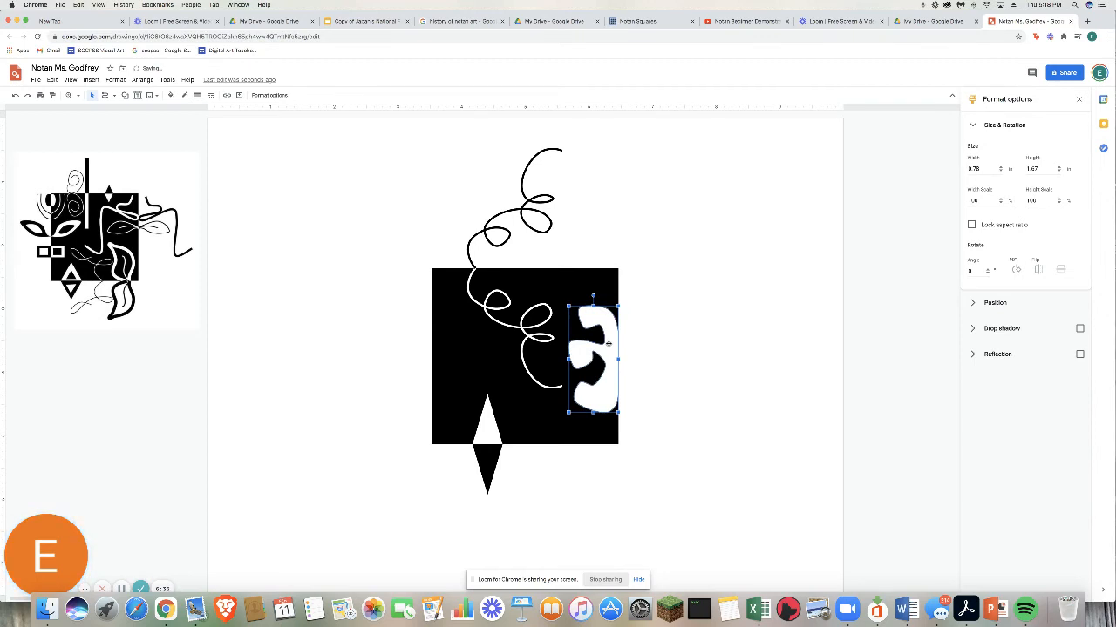
- Place a horizontally flipped duplicate of the white three-pronged shape outside the square, mirroring the original across the right edge
key("super+d")
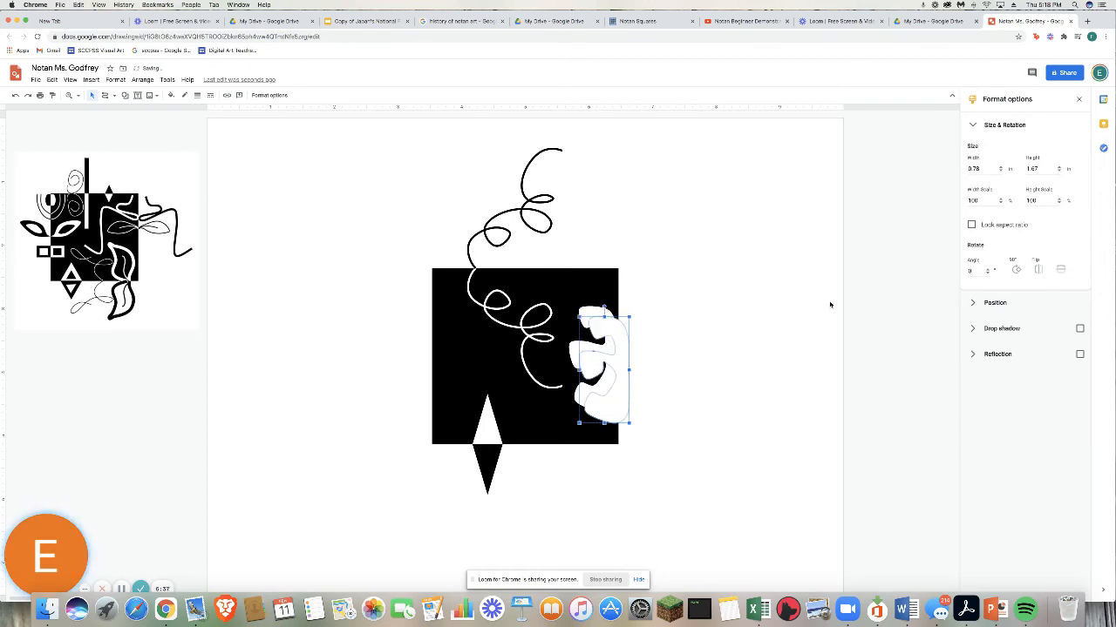
left_click(1038, 269)
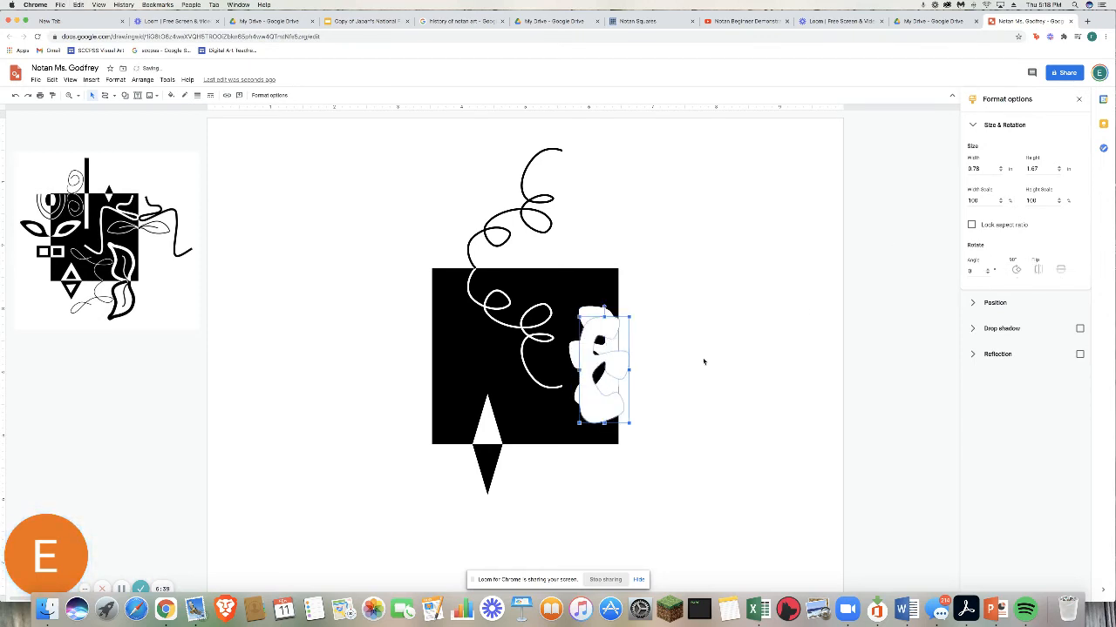
left_click_drag(613, 361, 649, 350)
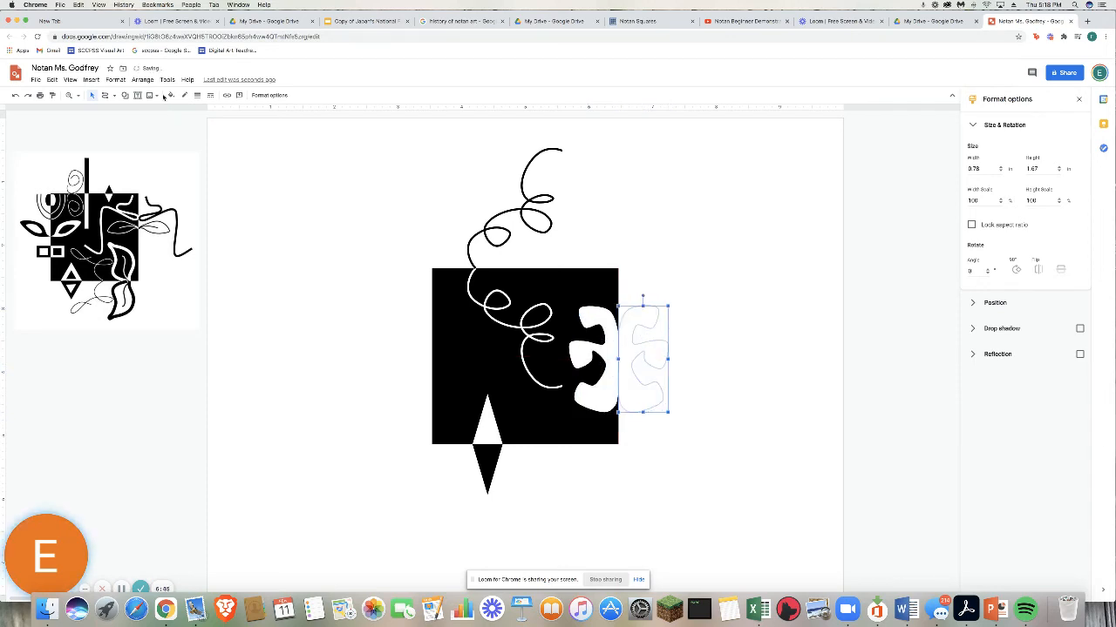
- Give the mirrored three-pronged shape outside the square a black fill and a transparent outline
left_click(170, 96)
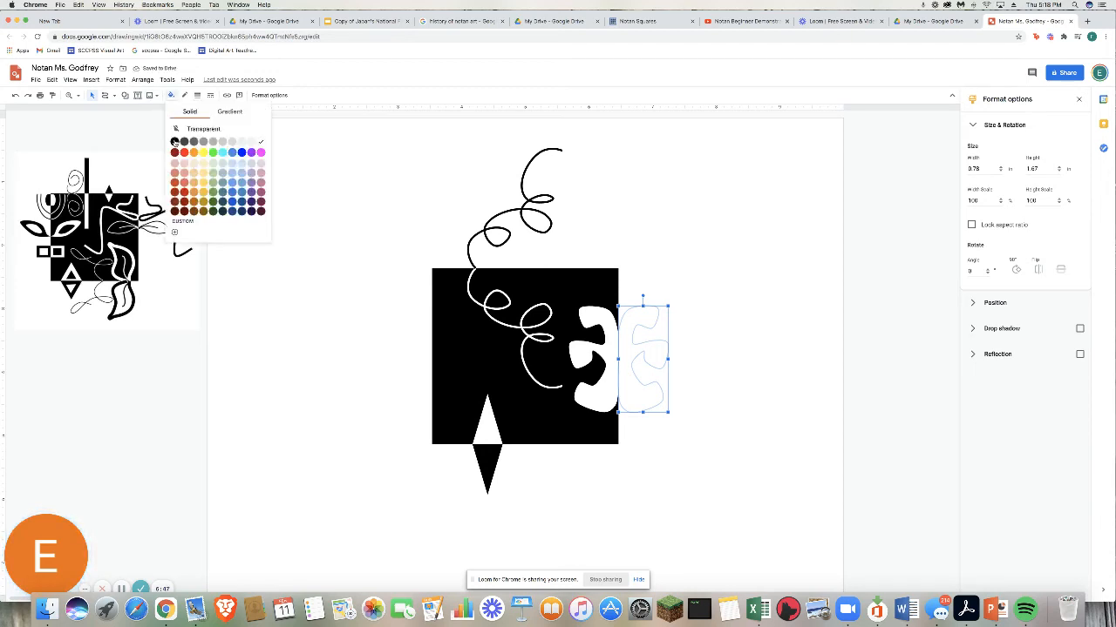
left_click(175, 142)
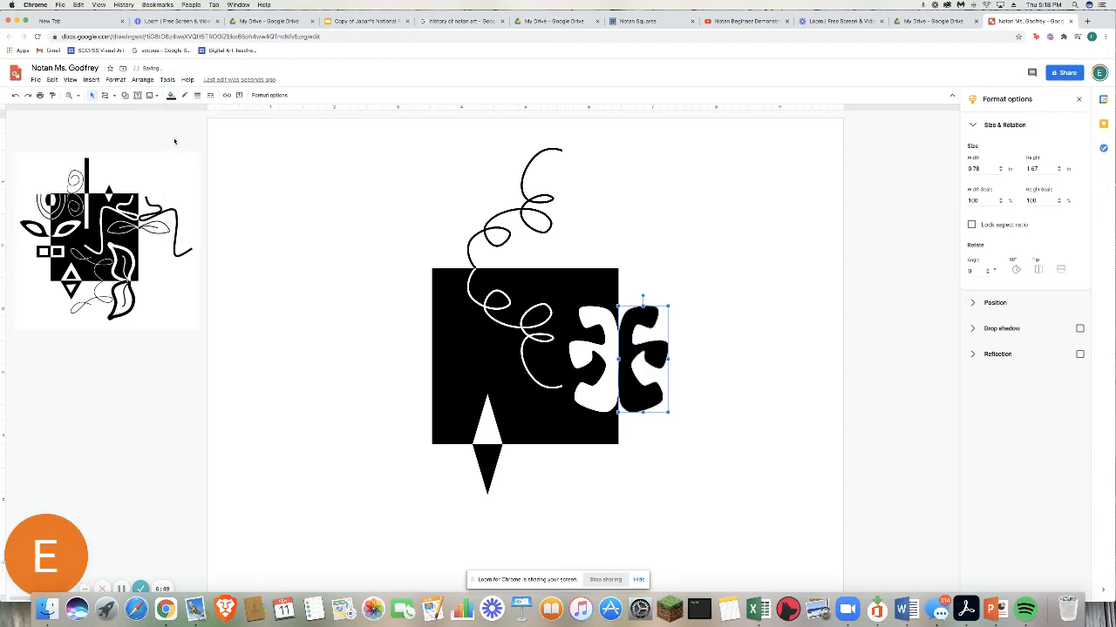
left_click(183, 98)
left_click(206, 113)
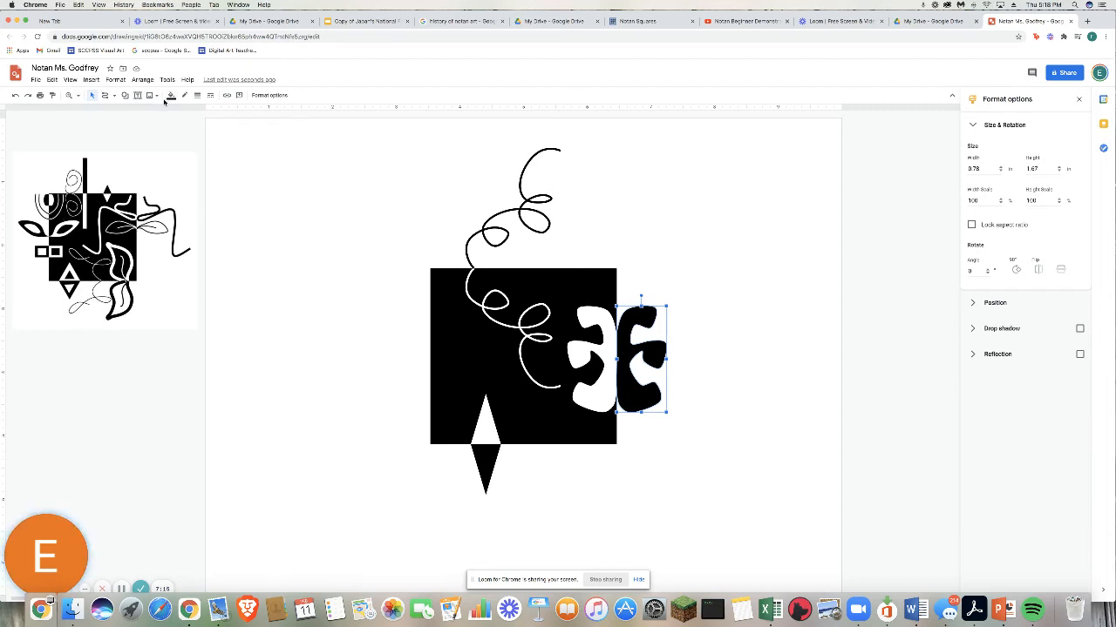
- Draw a closed leaf shape about 1.15 in wide and 0.62 in high inside the square, starting at its left edge, with the Curve tool
left_click(113, 97)
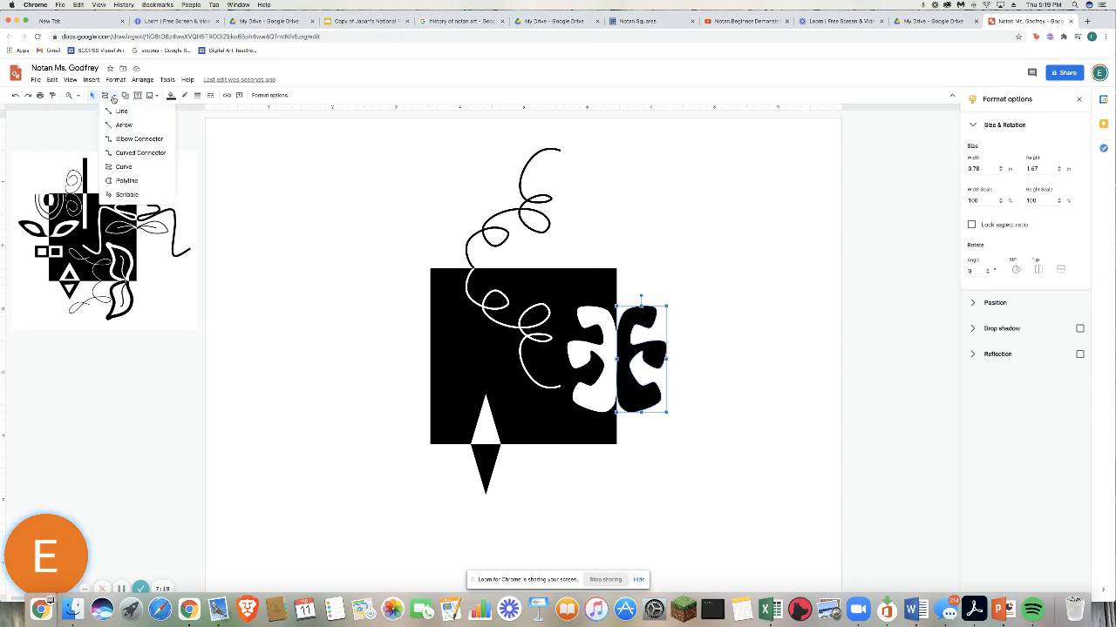
left_click(131, 166)
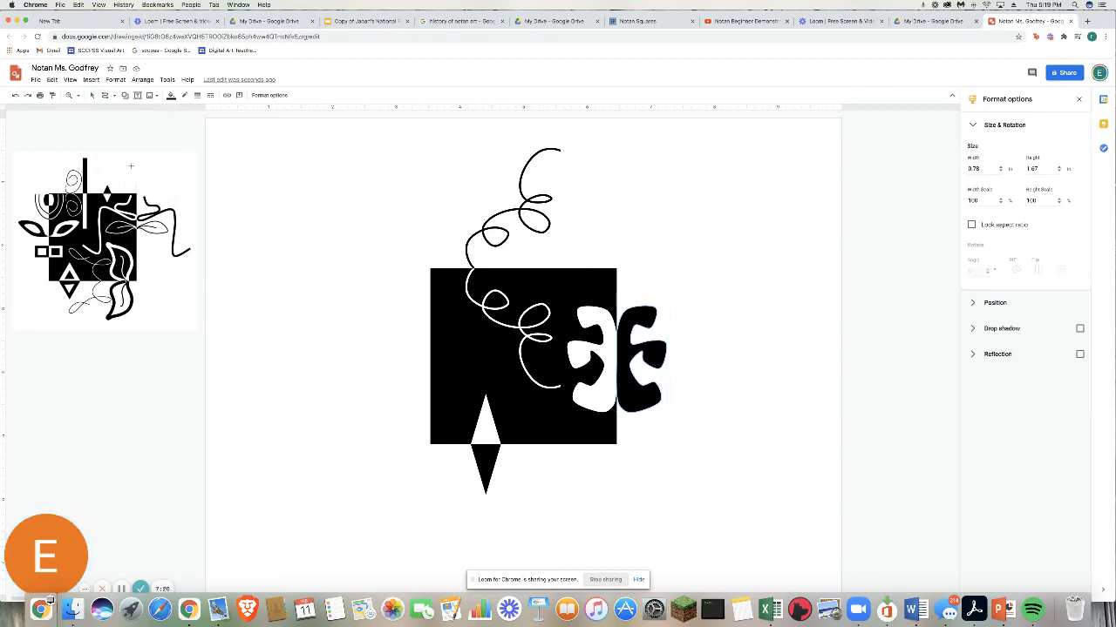
left_click(431, 350)
left_click(454, 327)
left_click(498, 349)
left_click(430, 352)
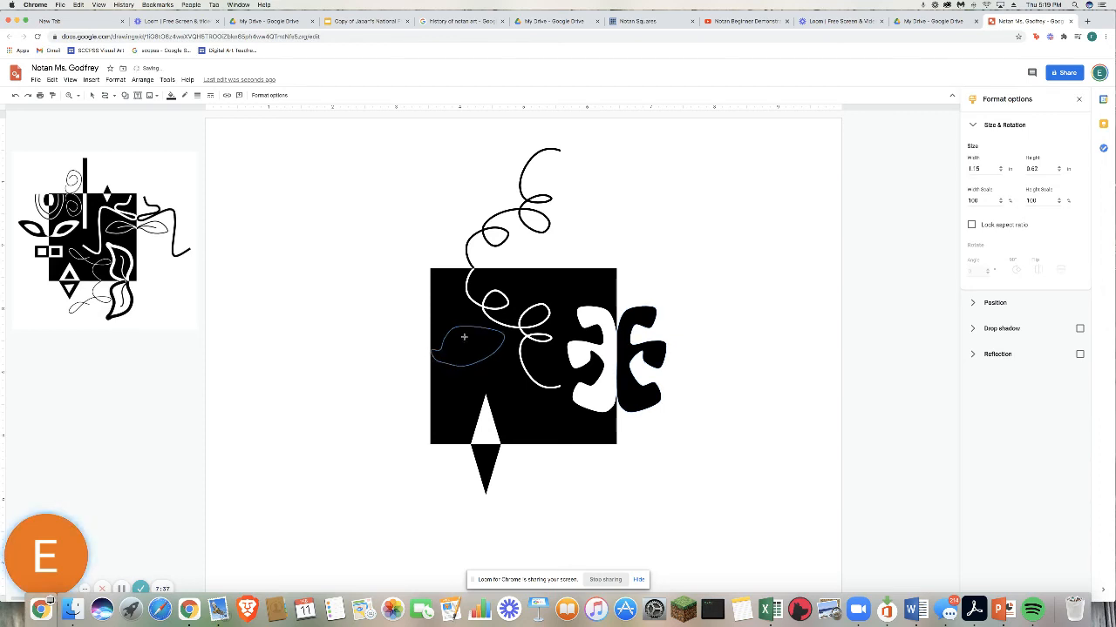
- Give the leaf shape inside the square a white fill and a transparent outline
left_click(171, 95)
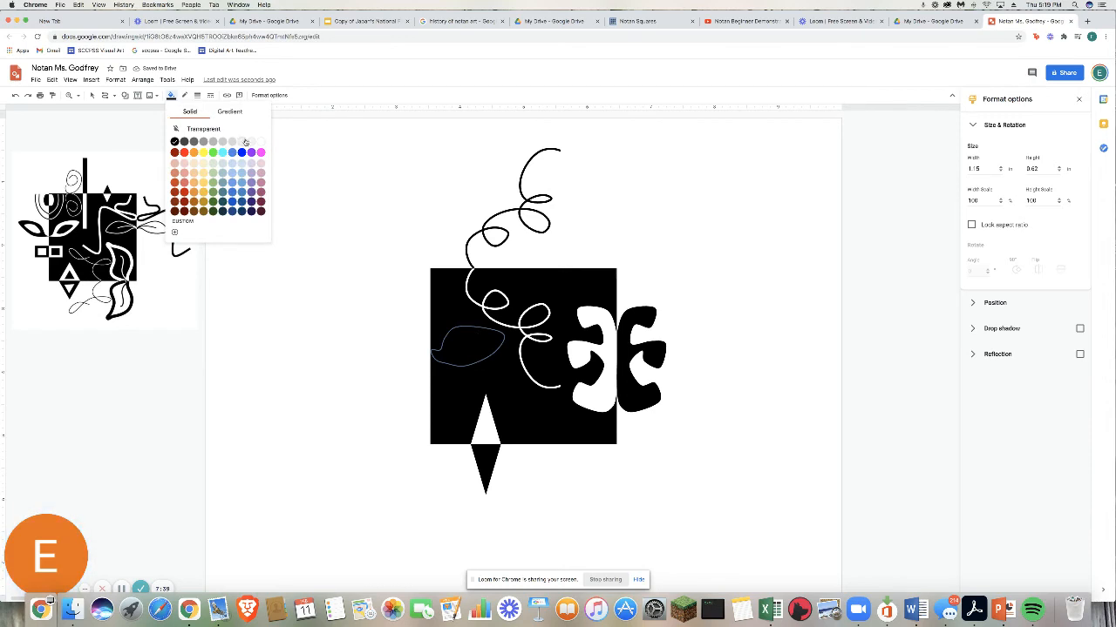
left_click(260, 141)
left_click(184, 95)
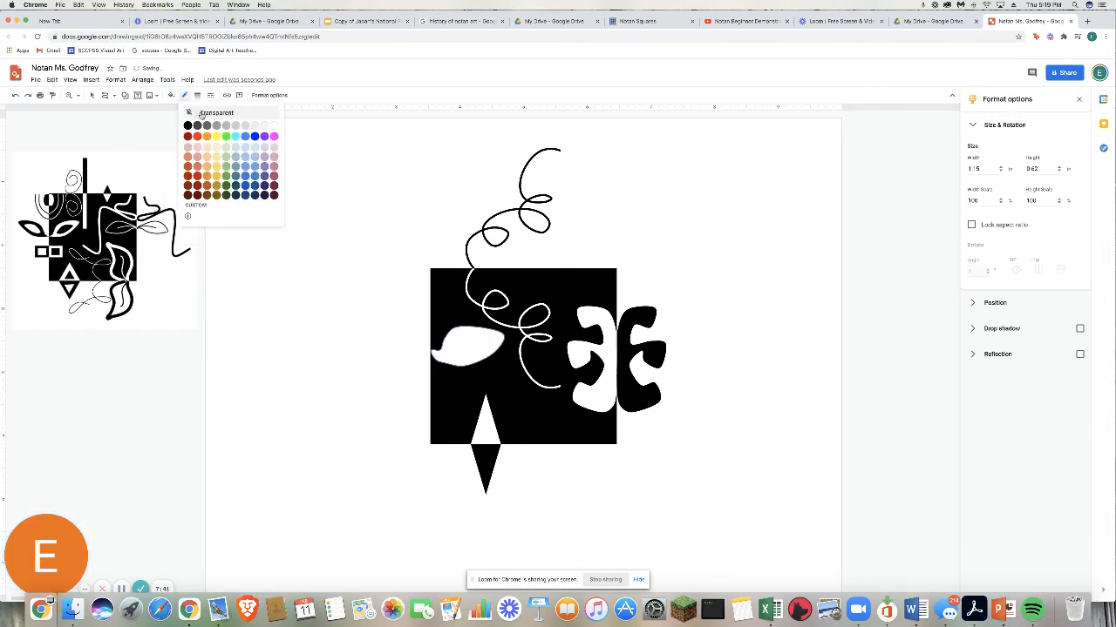
left_click(202, 113)
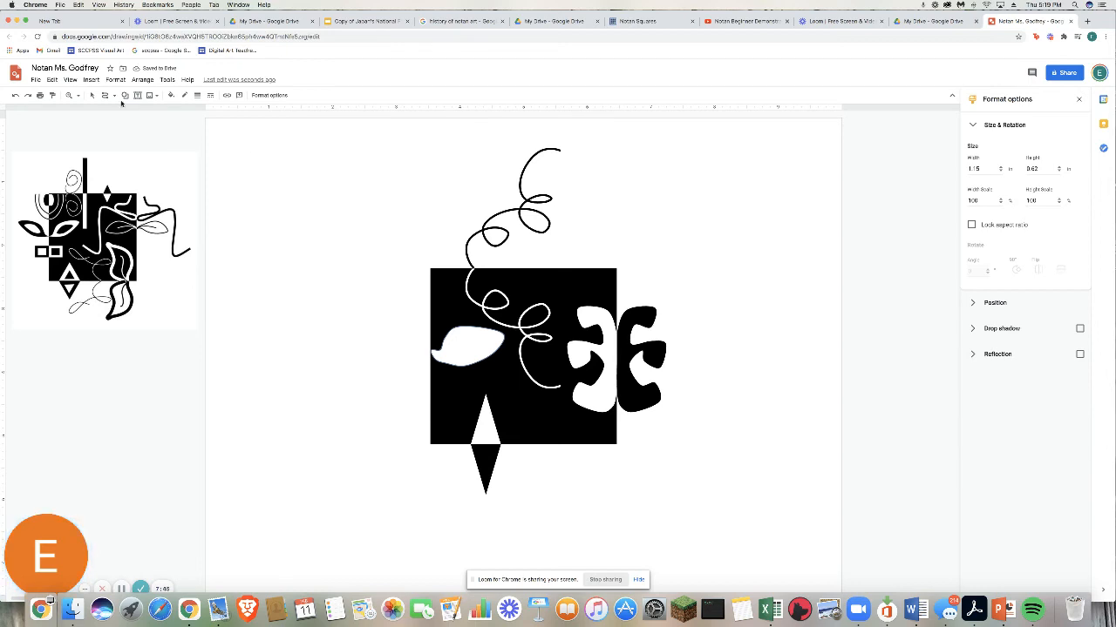
- Place a horizontally flipped duplicate of the white leaf outside the square's left edge as its mirror image and fill it black
left_click(92, 97)
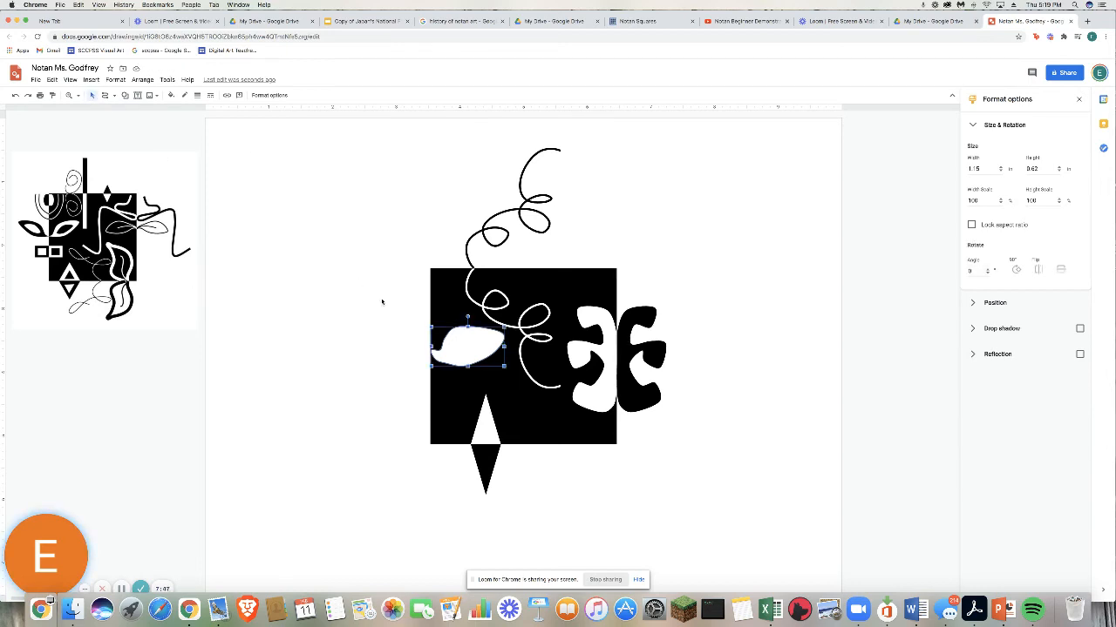
key("super+d")
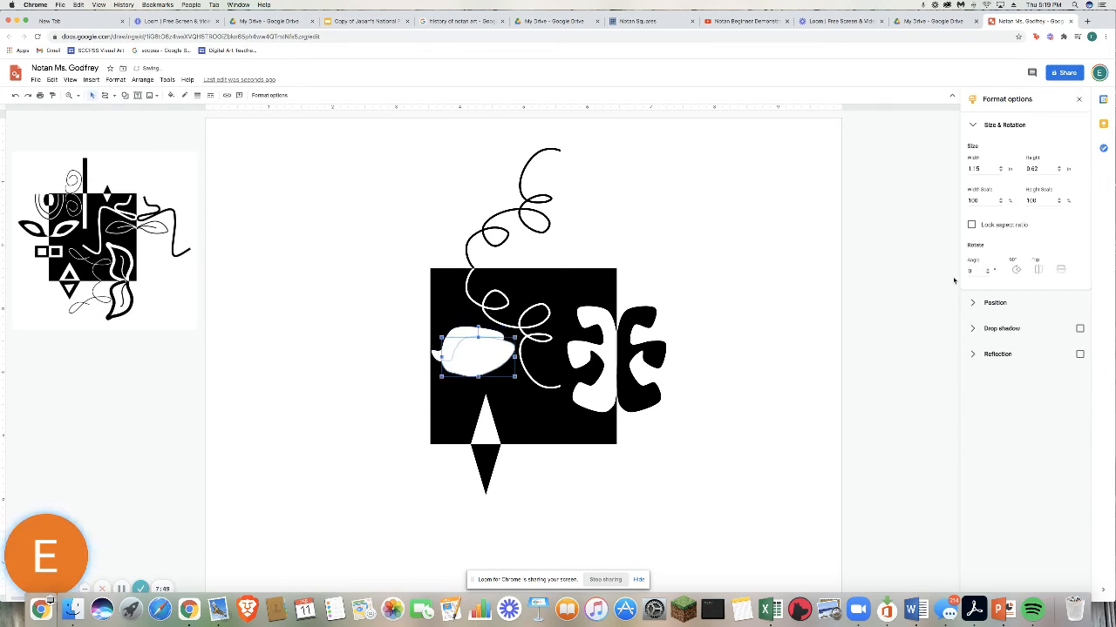
left_click(1035, 273)
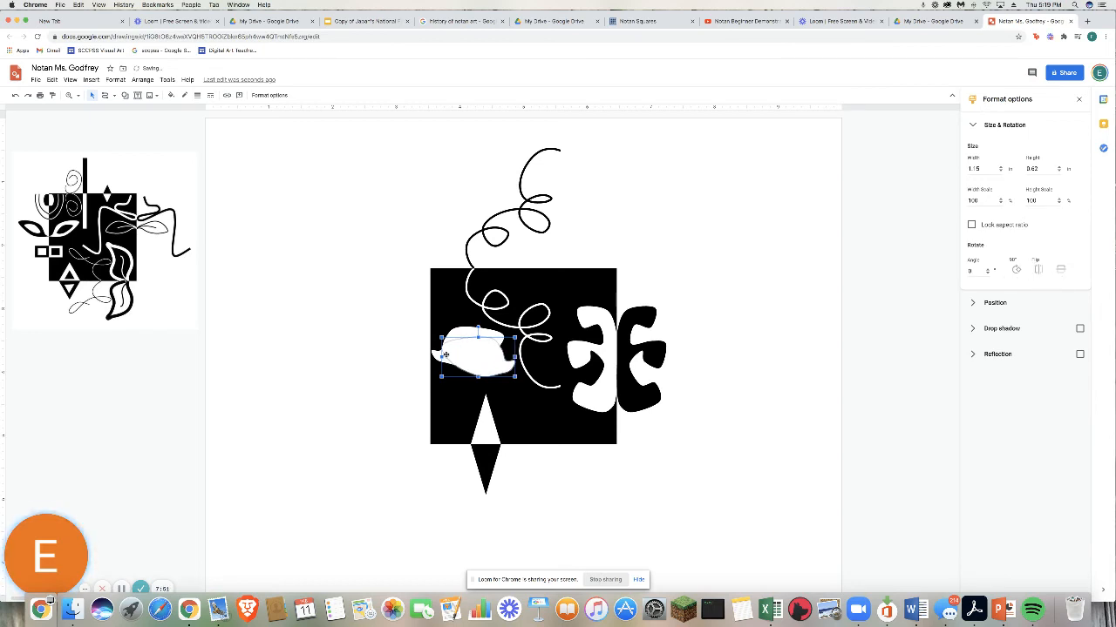
left_click_drag(460, 354, 380, 345)
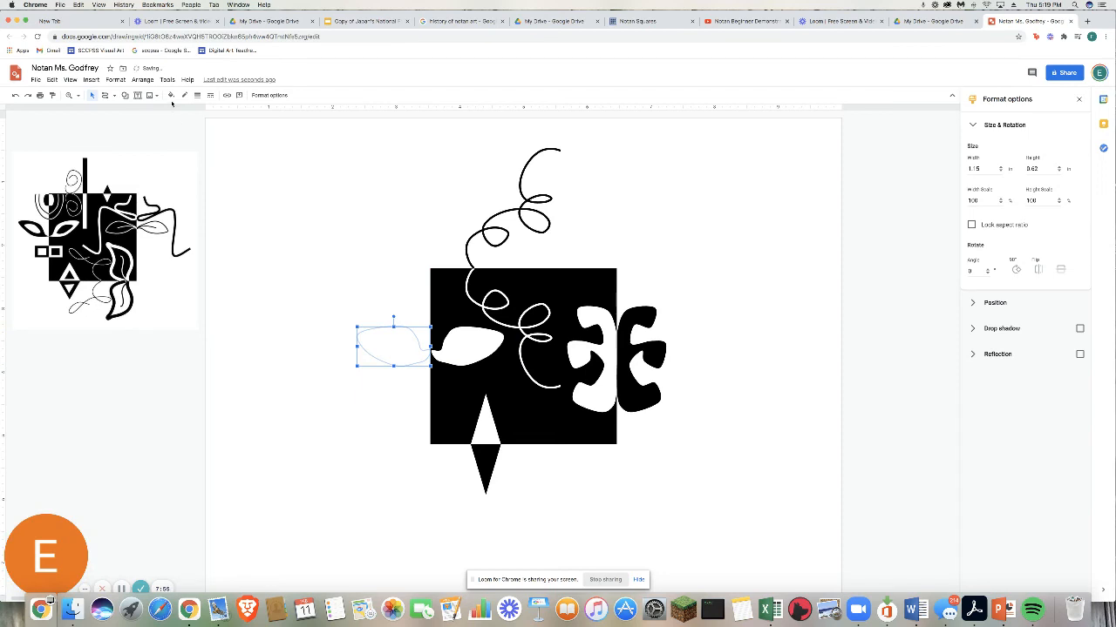
left_click(171, 95)
left_click(176, 143)
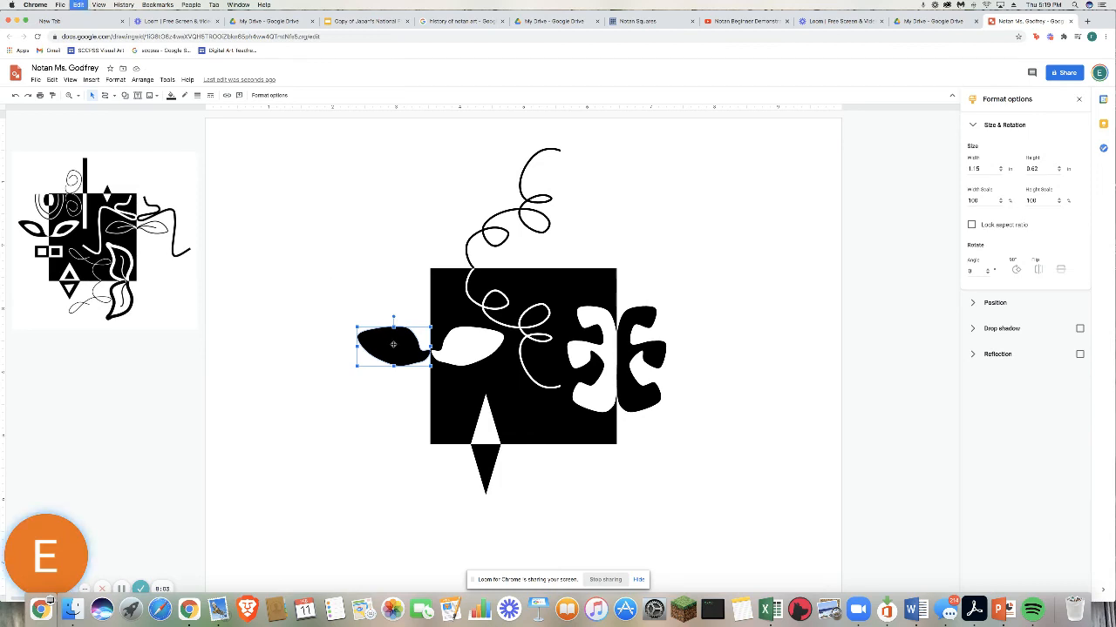
- Duplicate the black leaf outside the square and fill the copy white
key("super+d")
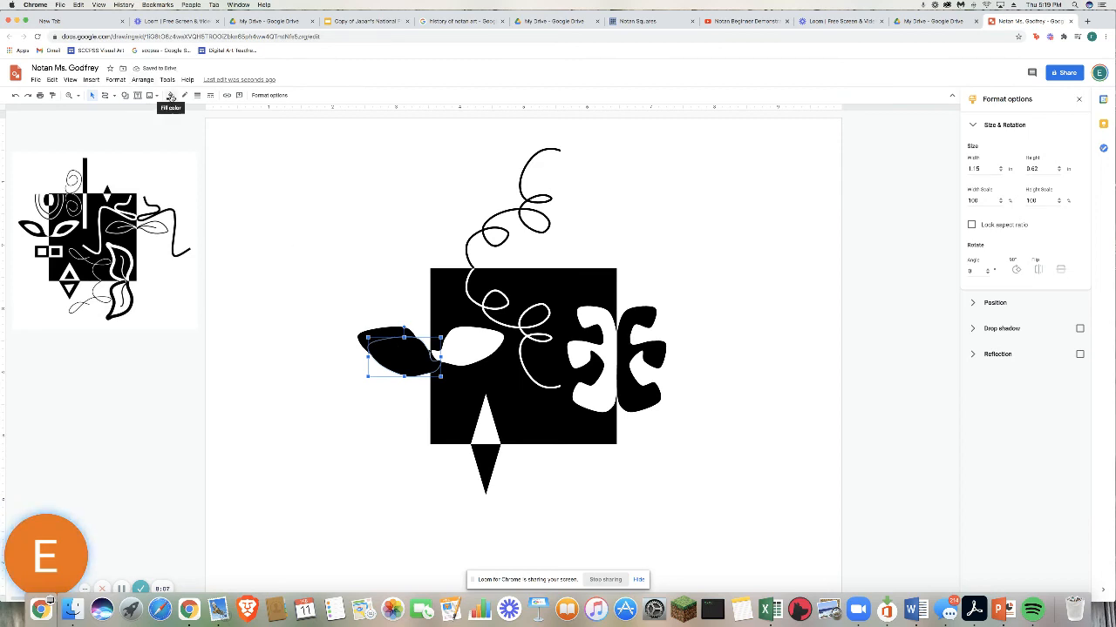
left_click(171, 96)
left_click(261, 141)
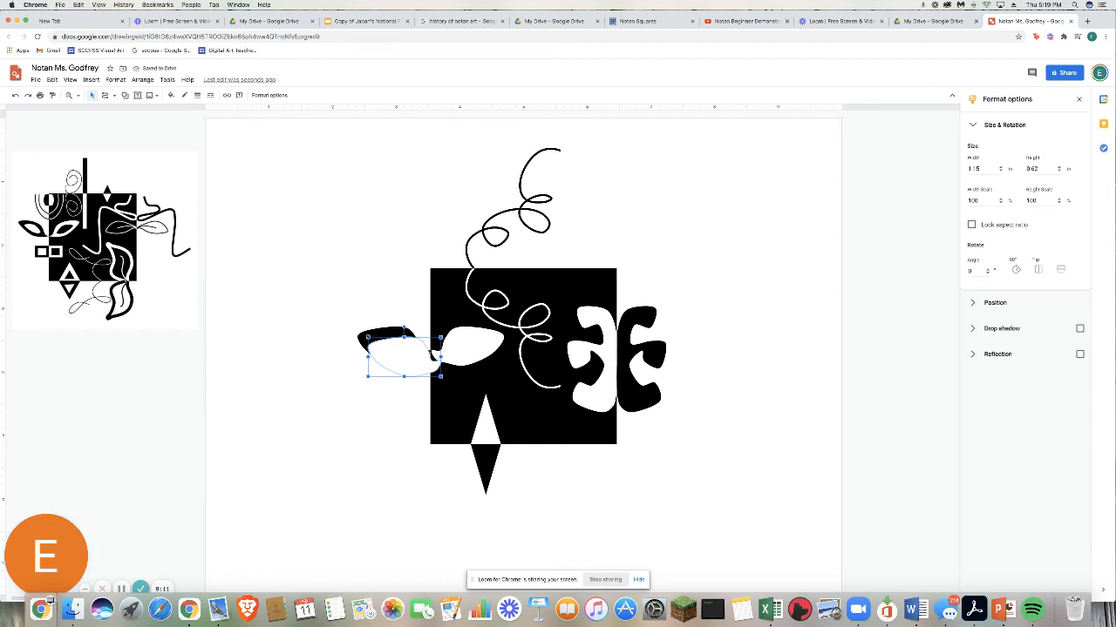
- Shrink the white leaf copy to about 0.58 by 0.31 in inside the black leaf, and place a black-filled duplicate inside the white leaf
mouse_move(386, 353)
left_mouse_down()
mouse_move(405, 359)
mouse_move(389, 345)
left_mouse_up()
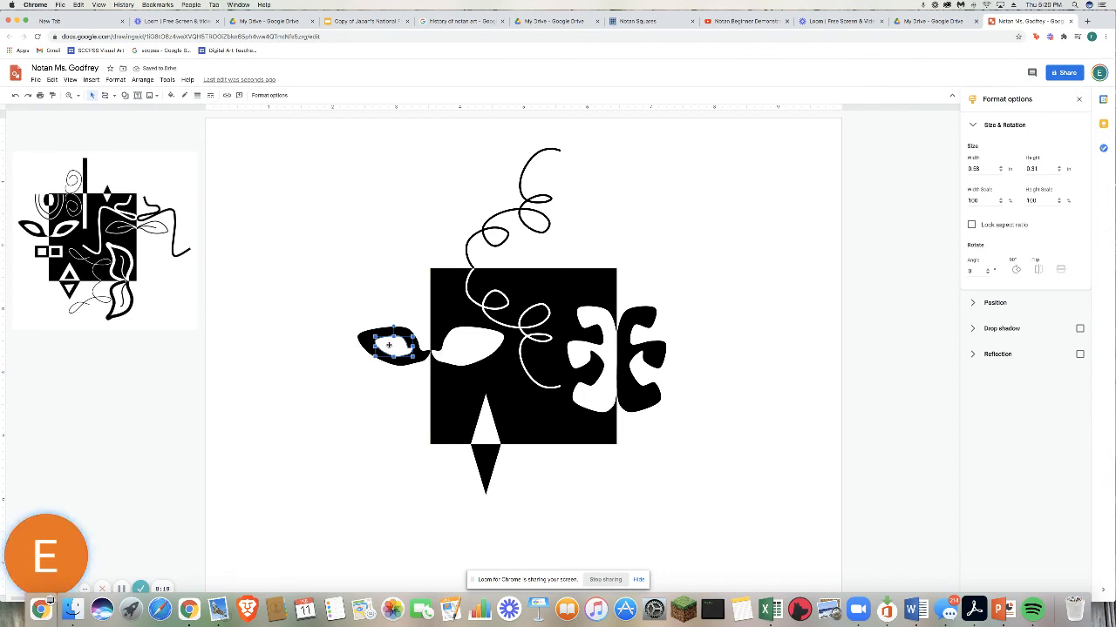
left_click_drag(389, 345, 403, 351)
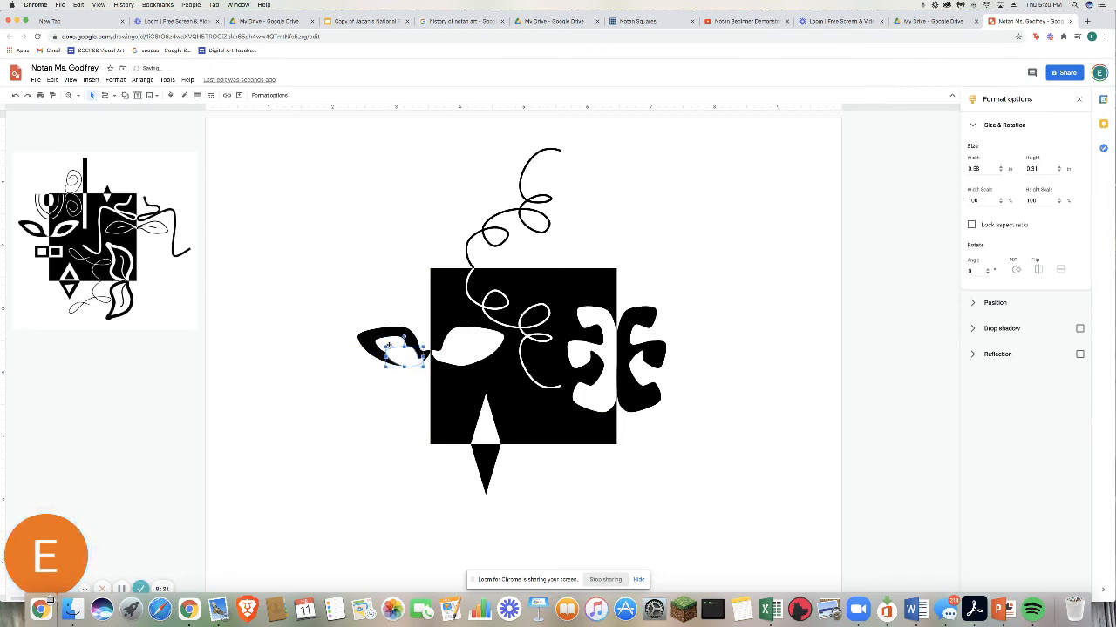
left_click(171, 95)
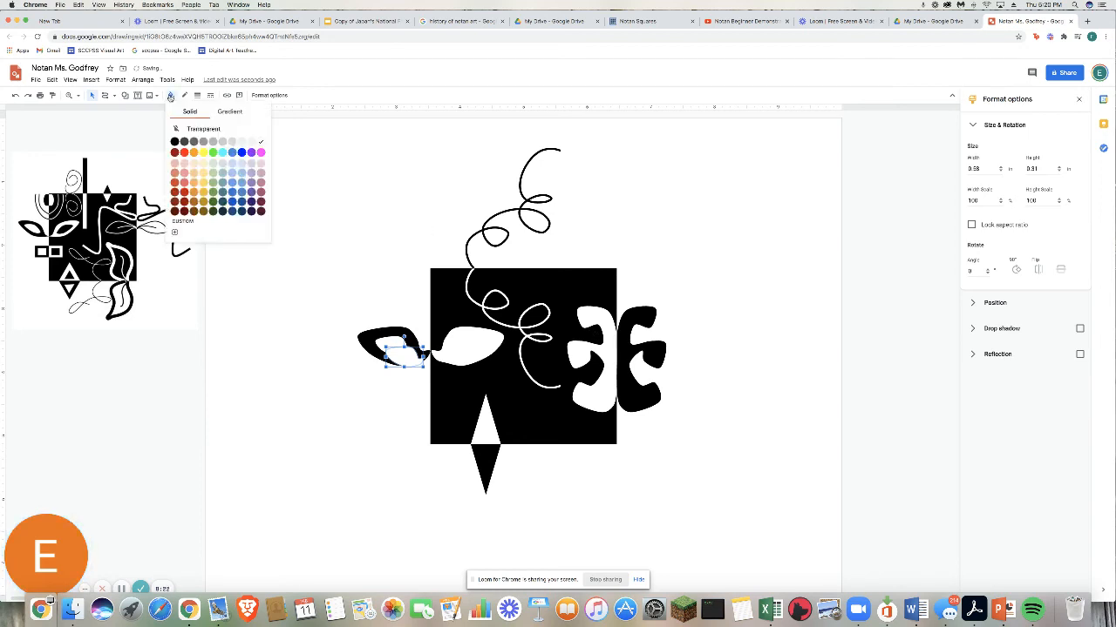
left_click(175, 142)
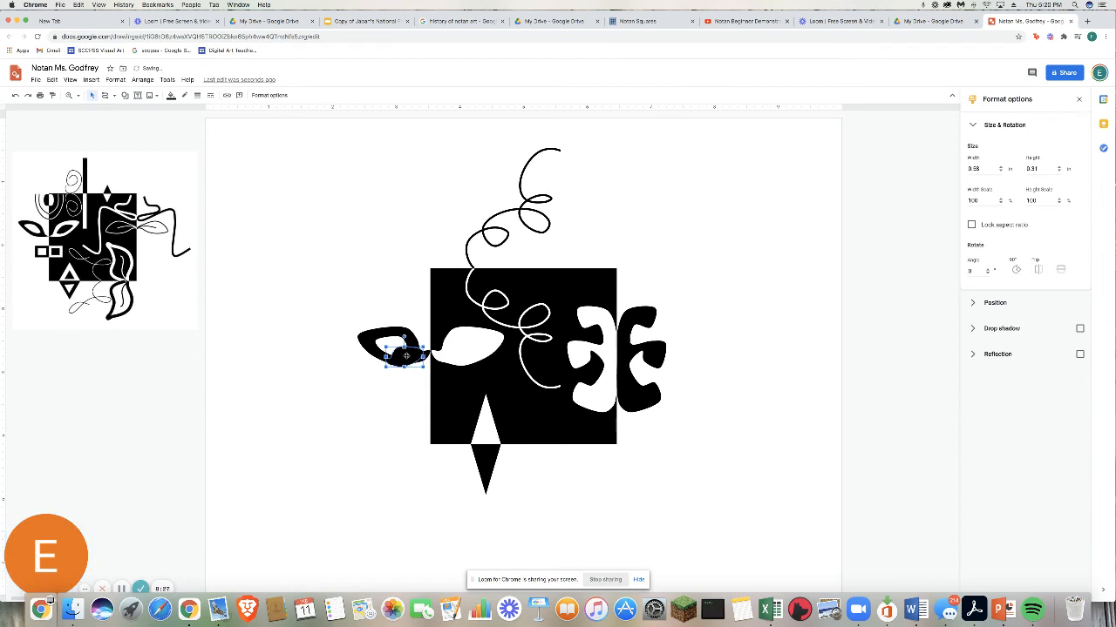
left_click_drag(406, 356, 470, 348)
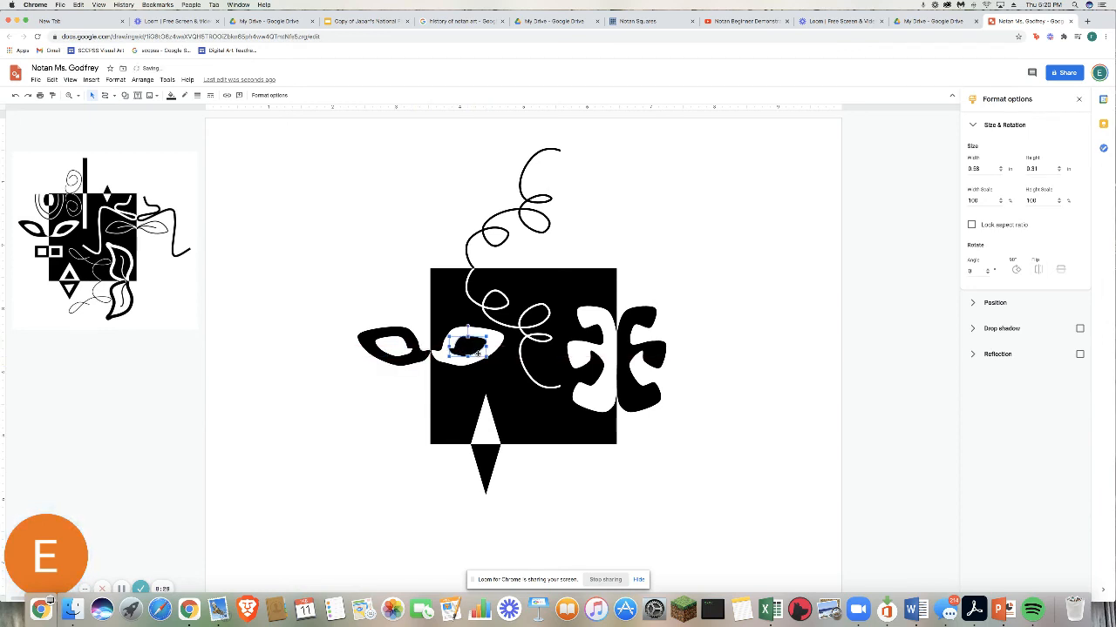
left_click(401, 408)
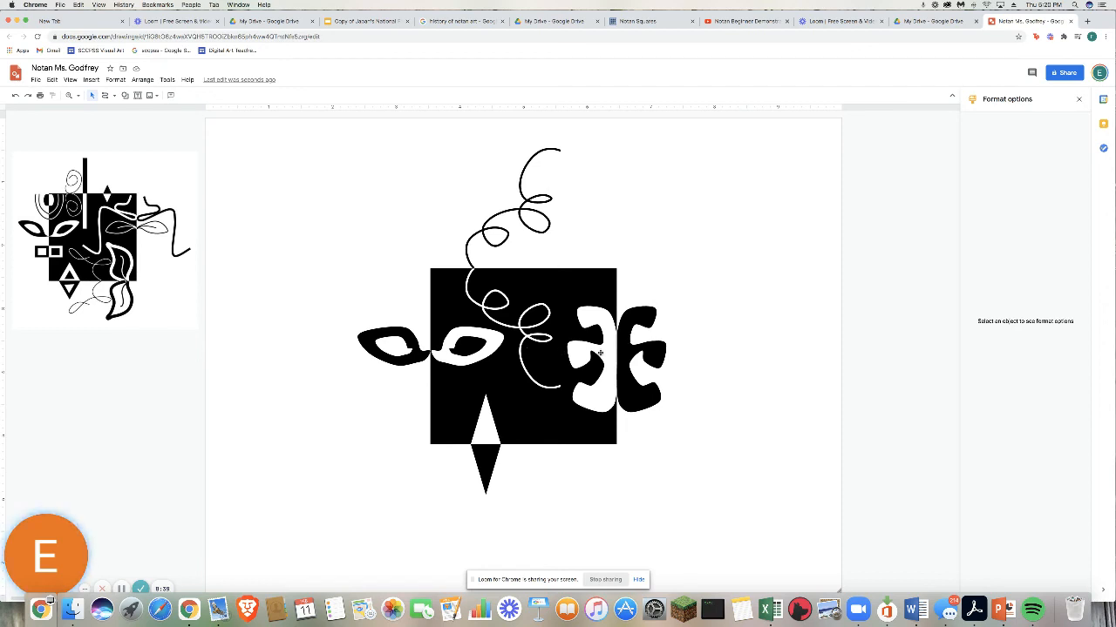
- Duplicate the black triangle below the square, fill the copy white, and shrink it to about 0.32 by 0.53 in centred inside the original
left_click(482, 462)
key("super+d")
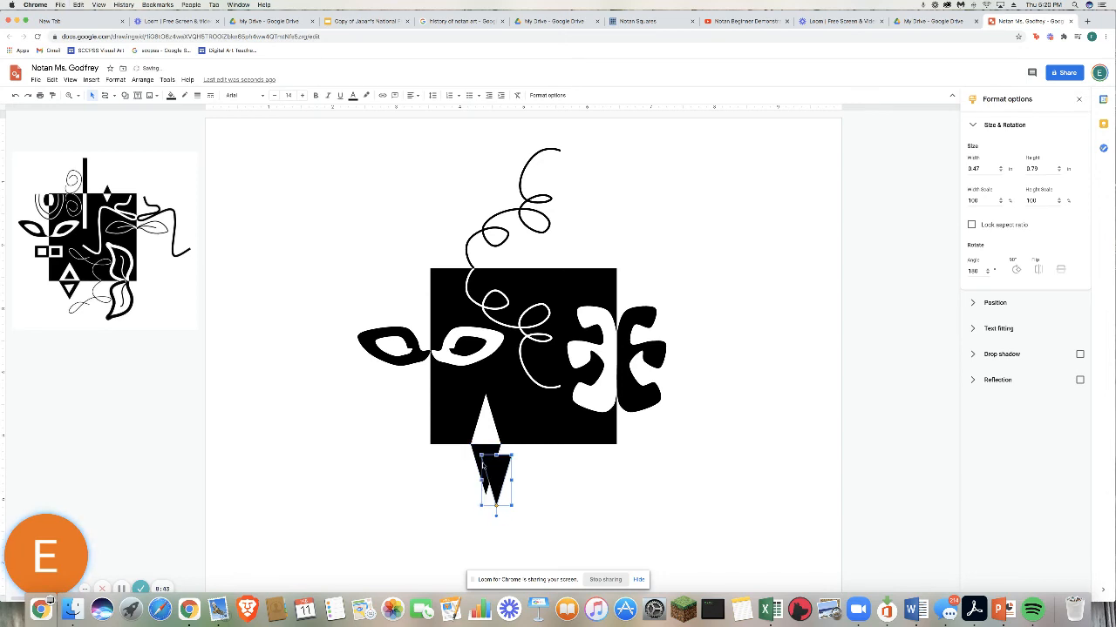
left_click(170, 96)
left_click(261, 143)
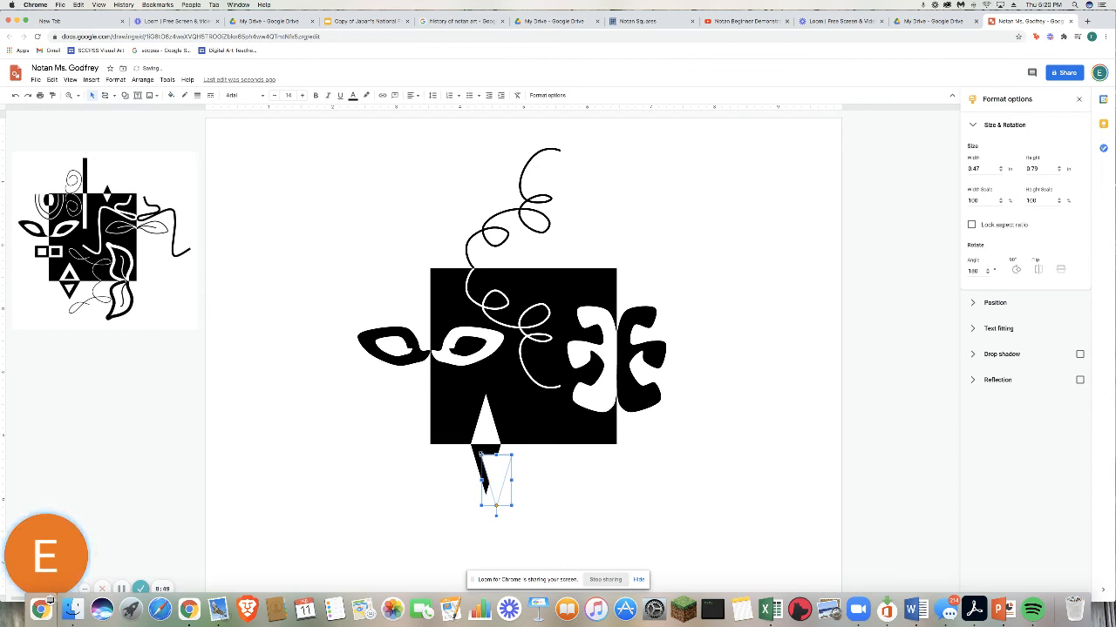
mouse_move(478, 453)
left_mouse_down()
mouse_move(487, 464)
mouse_move(480, 453)
left_mouse_up()
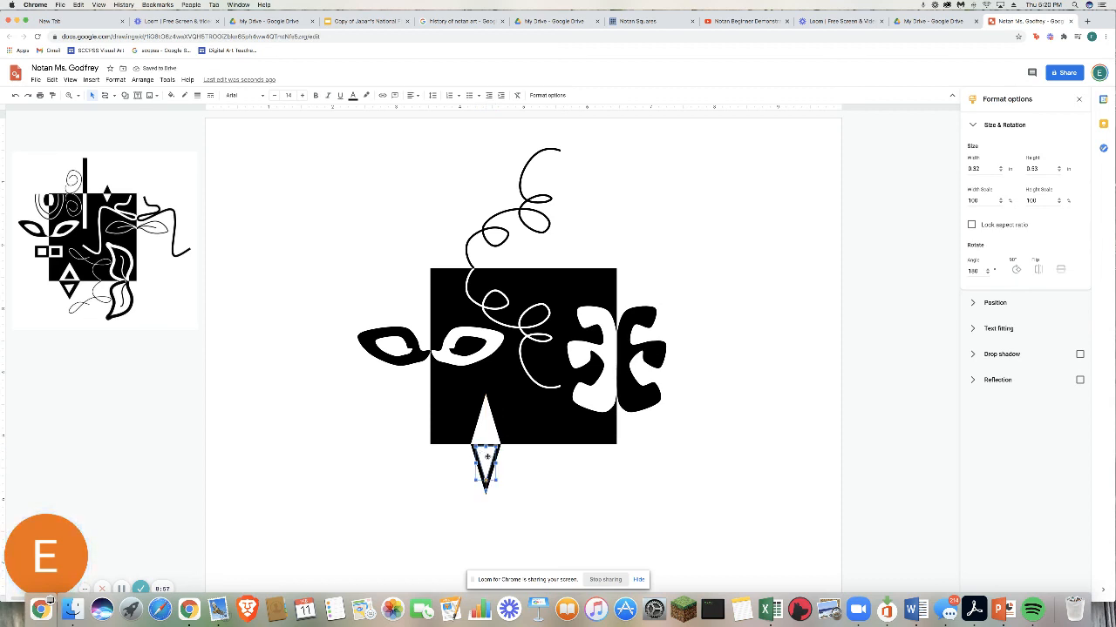
- Duplicate the small white triangle, fill the copy black, flip it vertically and centre it inside the white triangle in the square
key("ctrl+z")
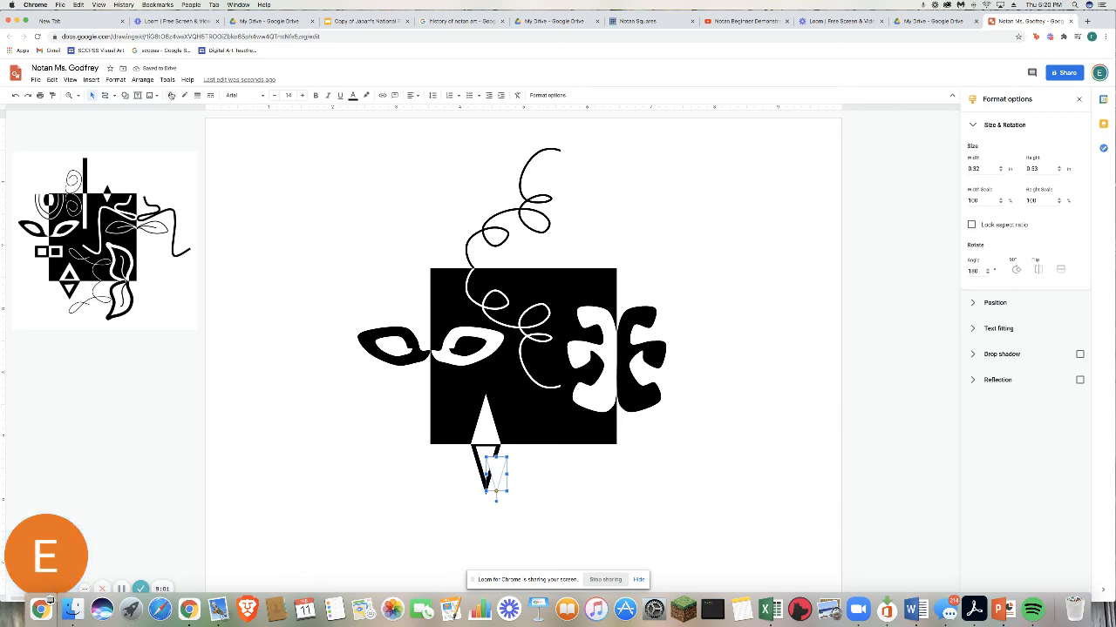
left_click(172, 95)
left_click(175, 141)
left_click(1059, 272)
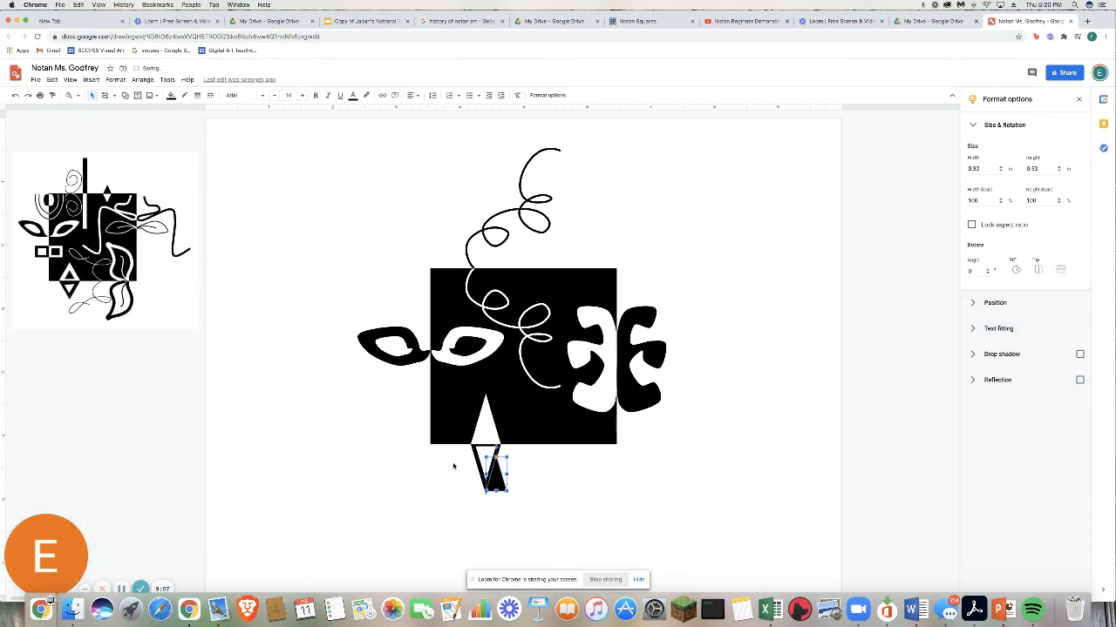
left_click_drag(496, 476, 486, 433)
left_click(561, 520)
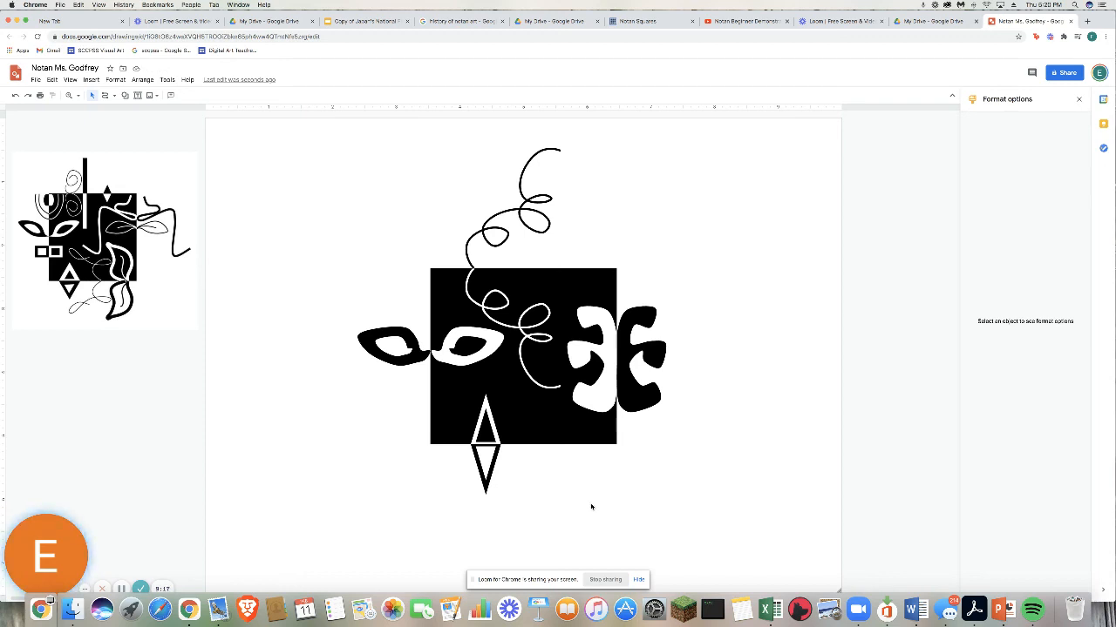
- Draw a circle about 0.21 in across in the lower part of the white wavy shape at the square's right edge
left_click(90, 79)
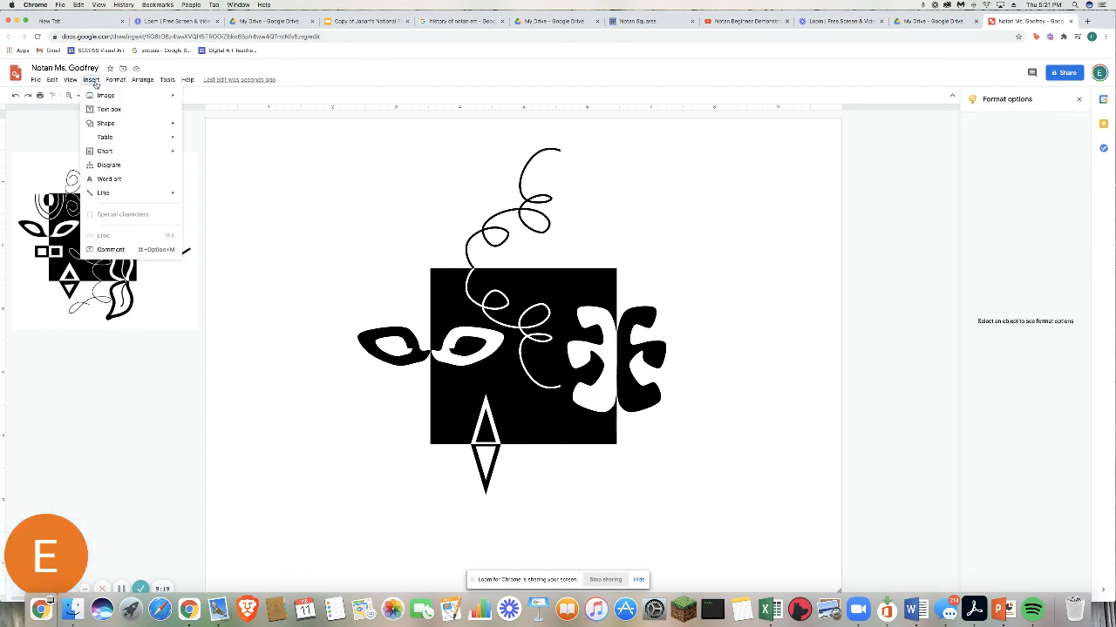
mouse_move(106, 96)
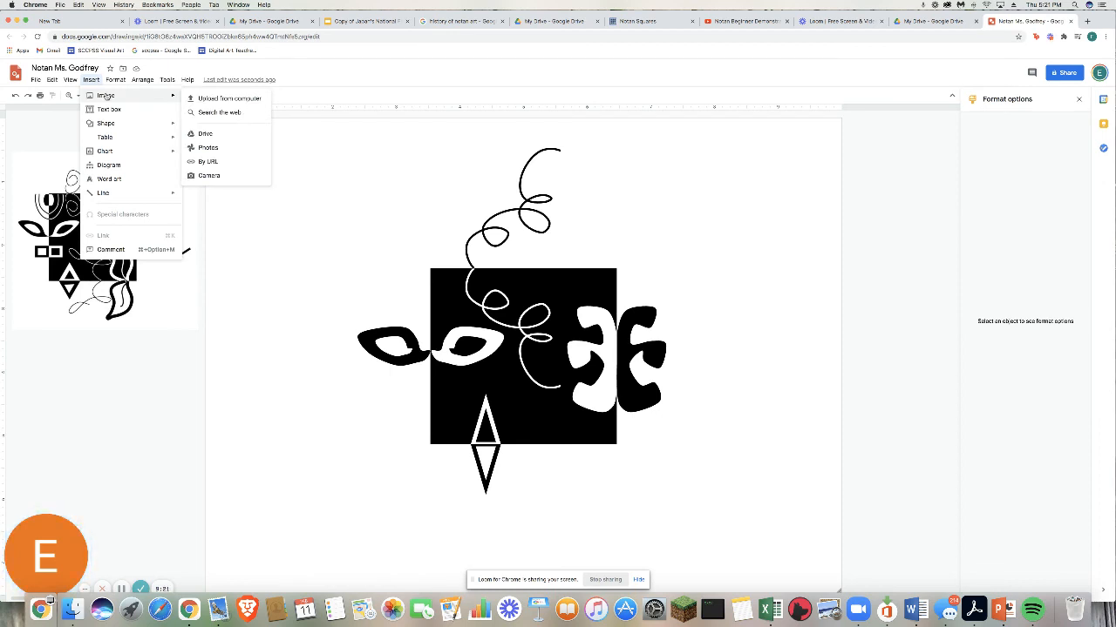
mouse_move(114, 124)
mouse_move(216, 129)
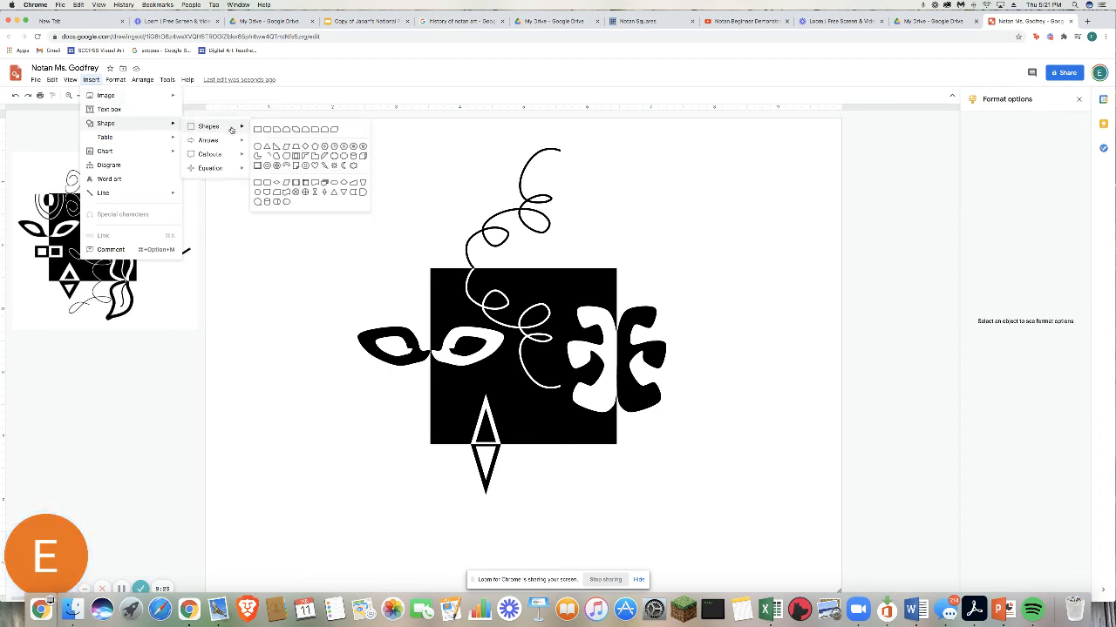
left_click(258, 148)
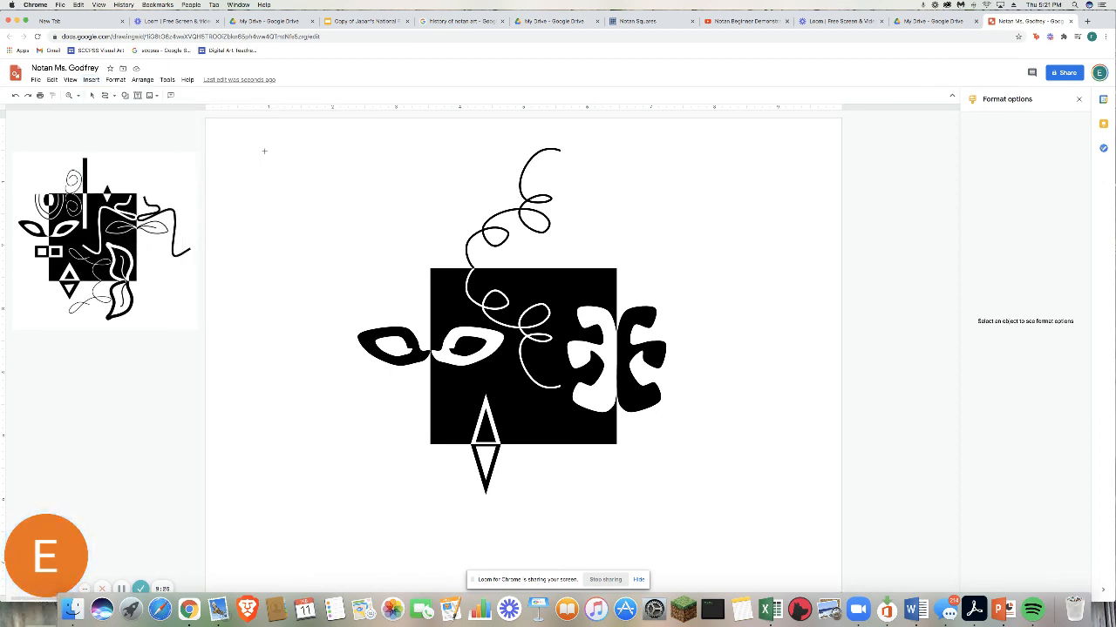
left_click_drag(595, 387, 611, 402)
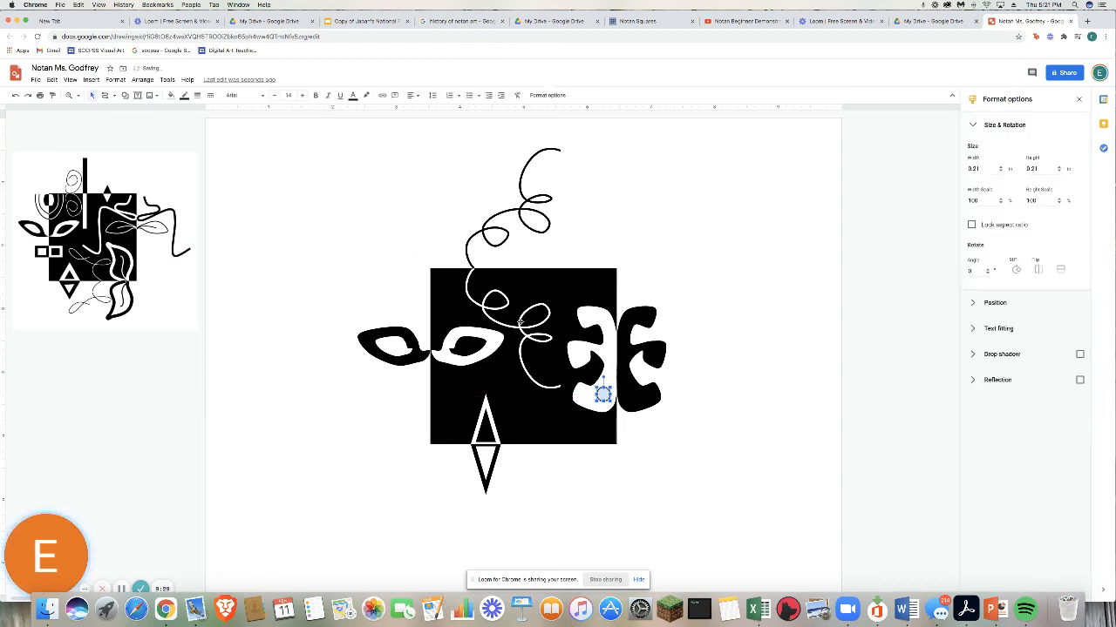
- Give the small circle in the white wavy shape a black fill and a transparent outline
left_click(171, 95)
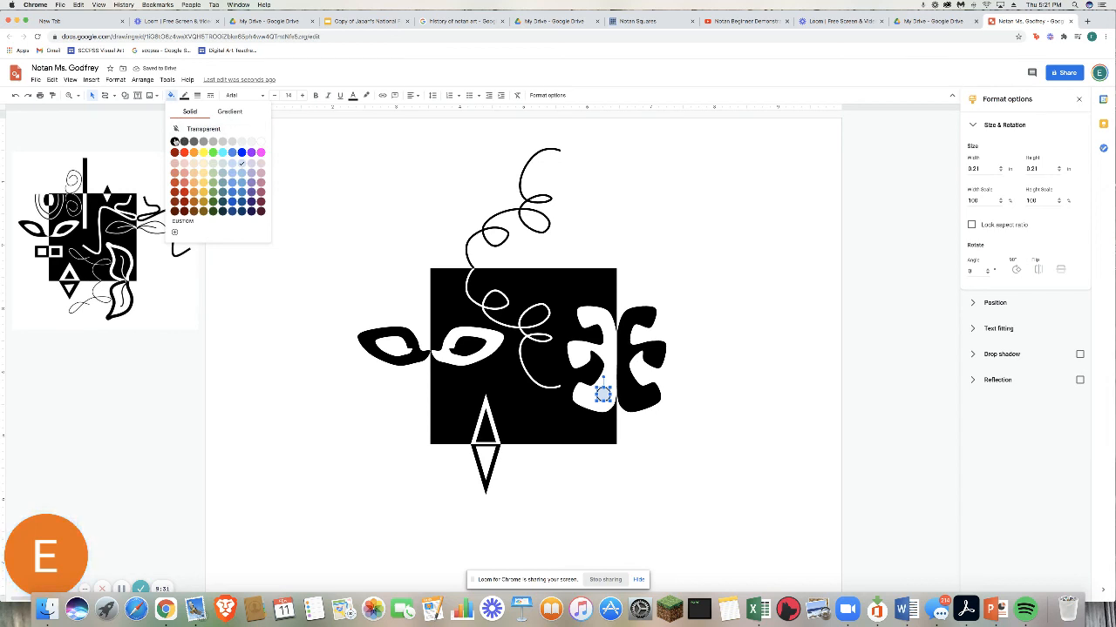
left_click(174, 141)
left_click(184, 96)
left_click(210, 113)
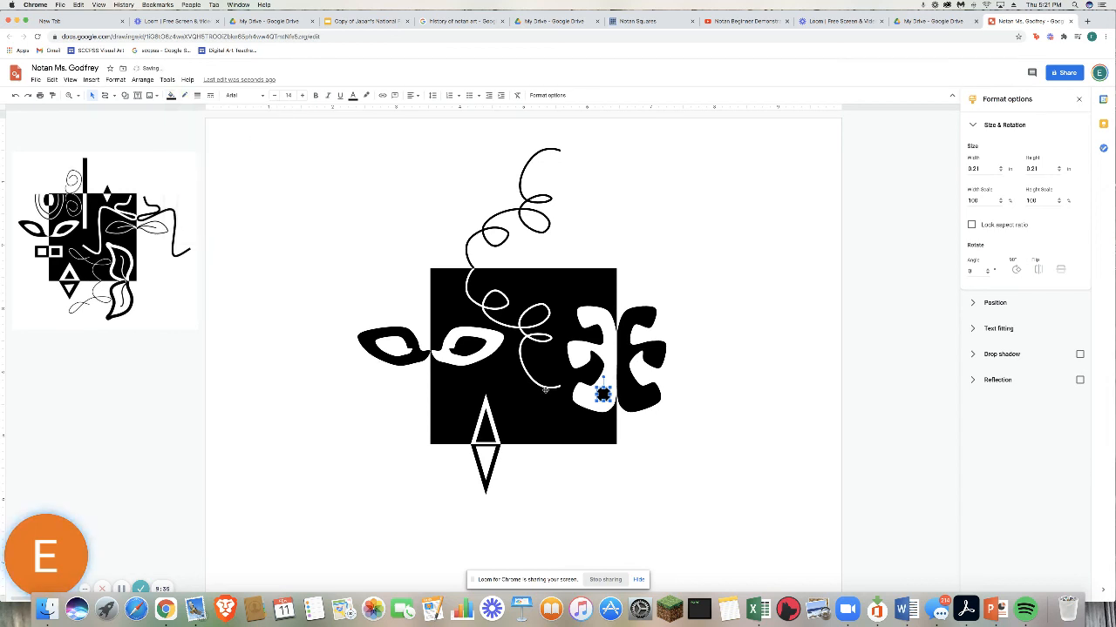
- Place a duplicate of the small circle at the mirrored spot in the black wavy shape outside the square and fill it white
key("super+v")
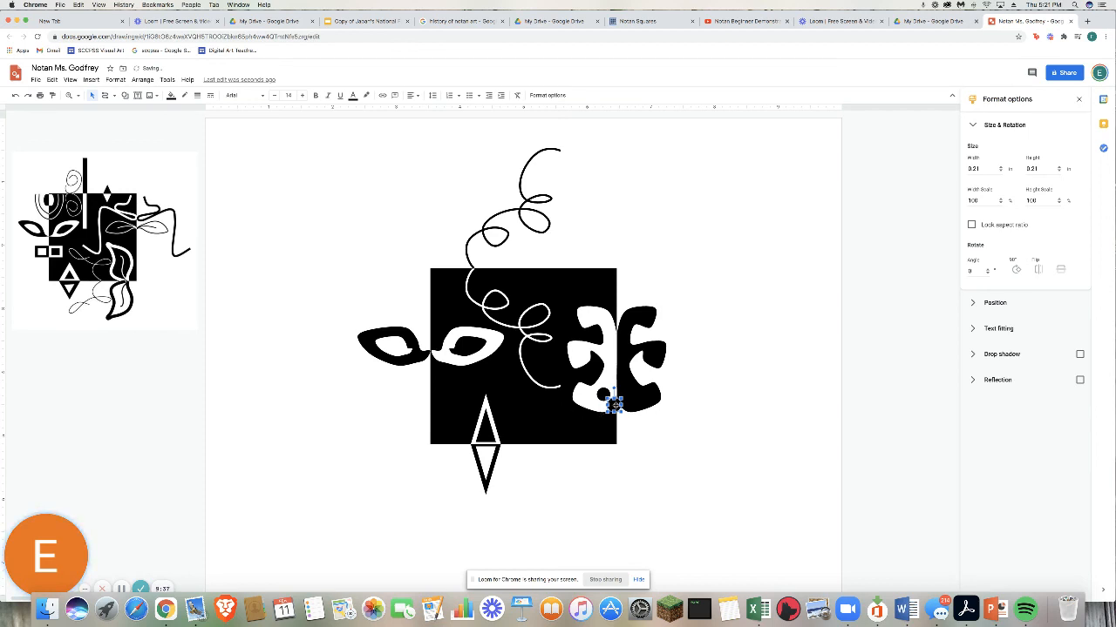
left_click_drag(614, 405, 631, 393)
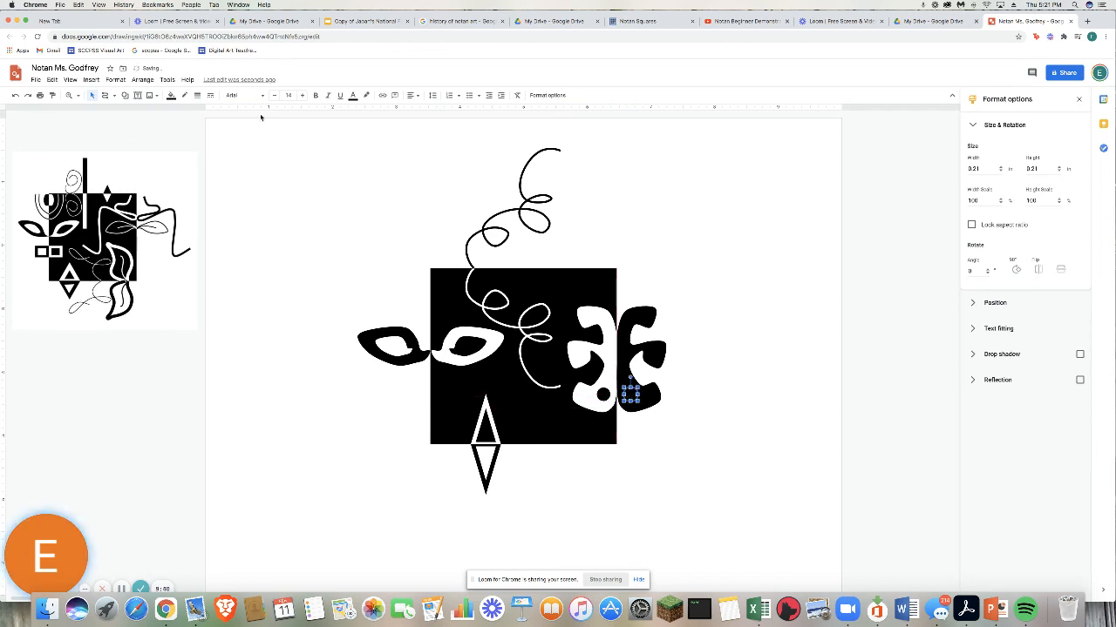
left_click(171, 95)
left_click(261, 141)
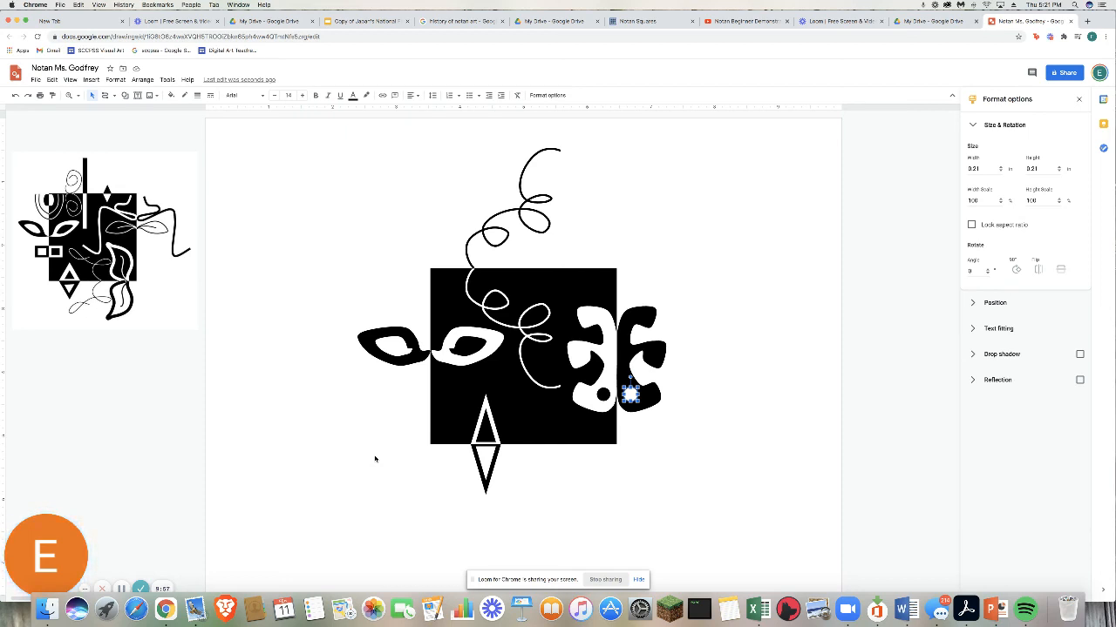
- Open the download format options for the finished drawing
left_click(36, 79)
mouse_move(59, 181)
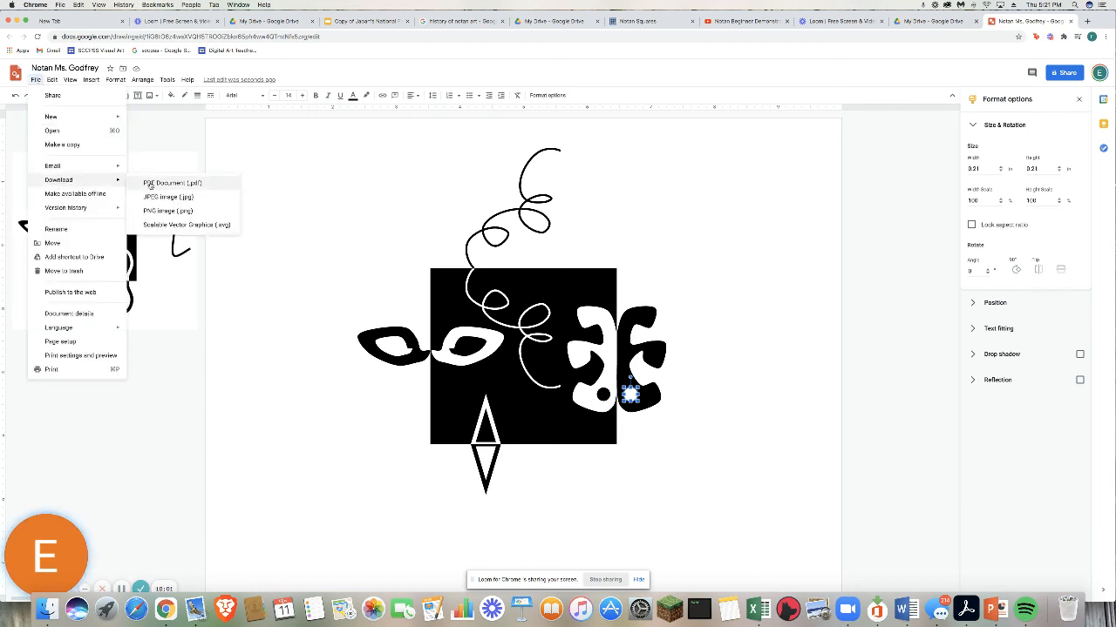